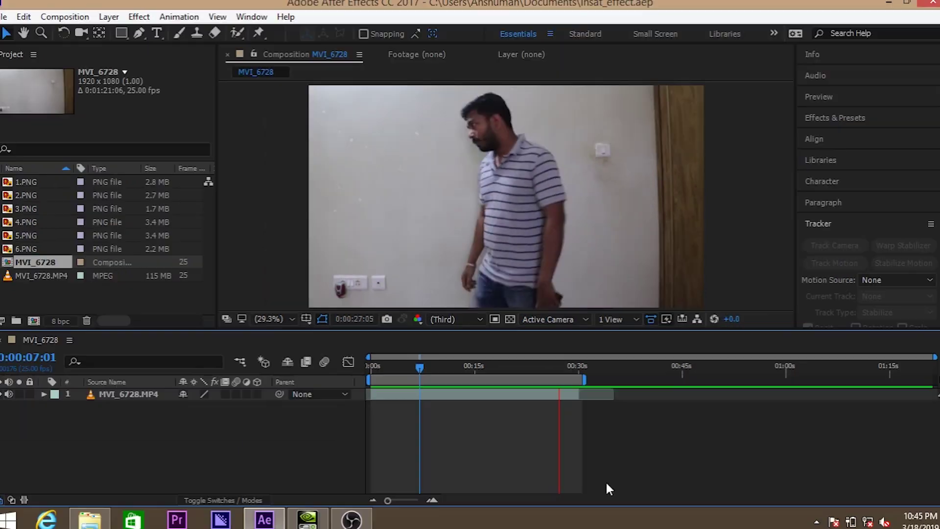
Step: Stop the footage preview and add a Null Object layer to MVI_6728
key("space")
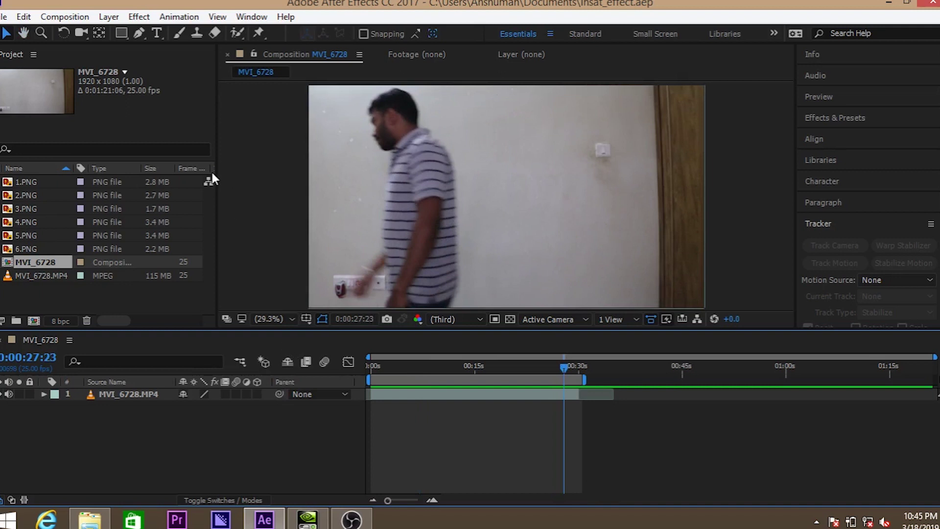
left_click(119, 18)
mouse_move(180, 18)
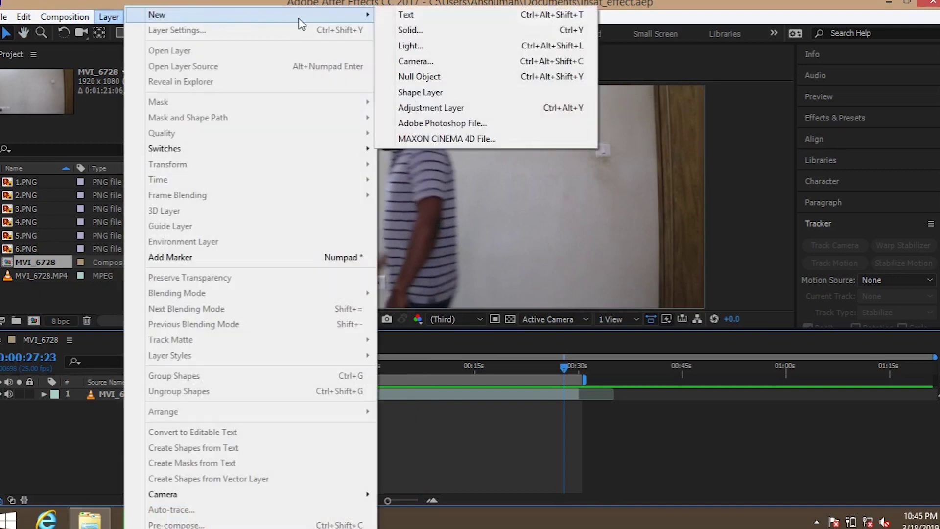
left_click(500, 78)
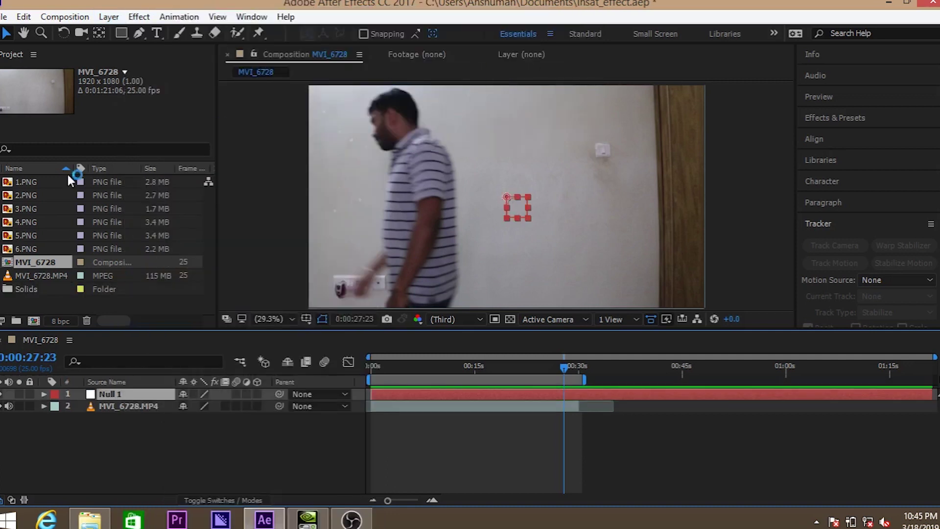
Step: Begin renaming the Null 1 layer to tracker
right_click(151, 392)
mouse_move(293, 194)
left_click(367, 92)
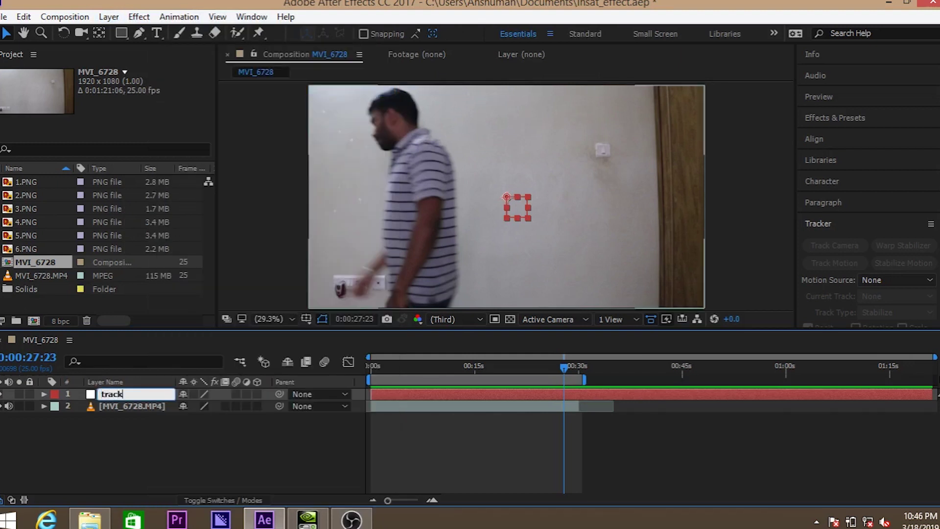
Step: Confirm the null's name as tracker and start a motion track on MVI_6728.MP4
key("Return")
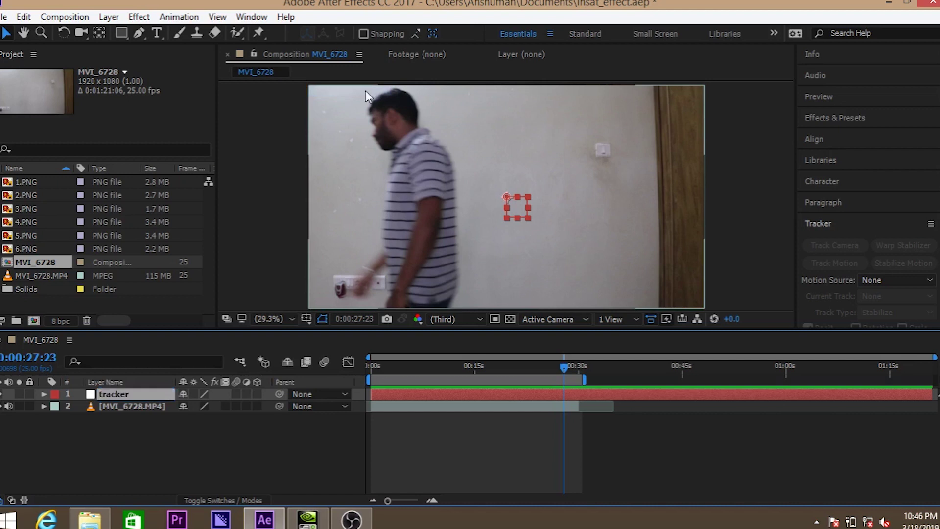
key("ctrl+Down")
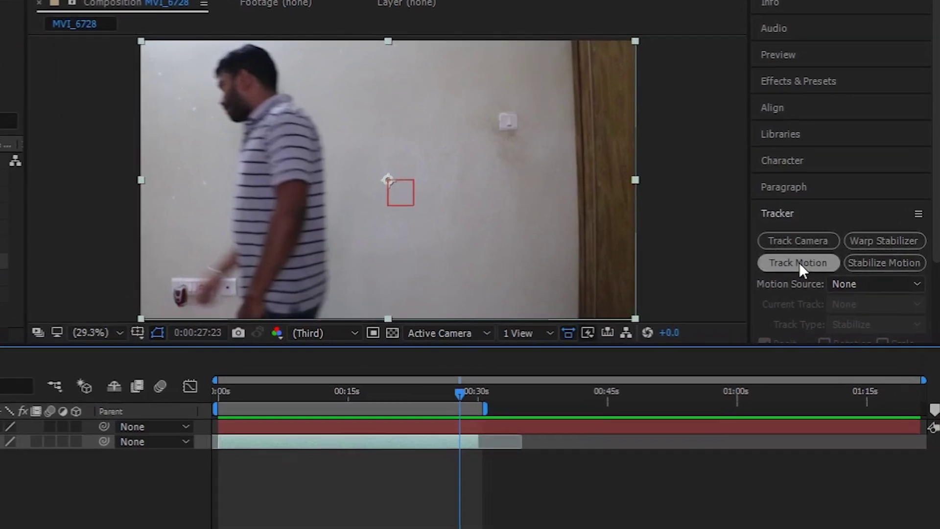
left_click(801, 263)
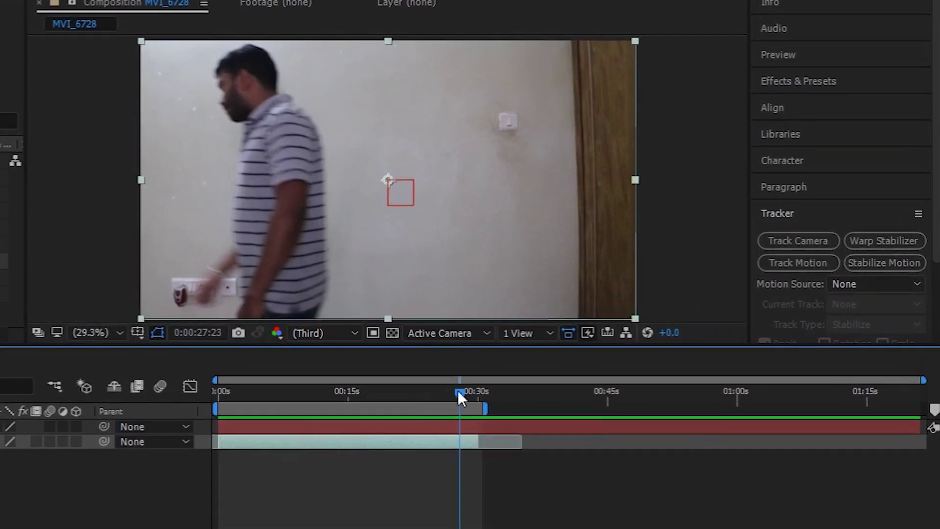
Step: At about 6 seconds, place and resize Track Point 1 over the phone in the hands
left_click_drag(457, 390, 293, 405)
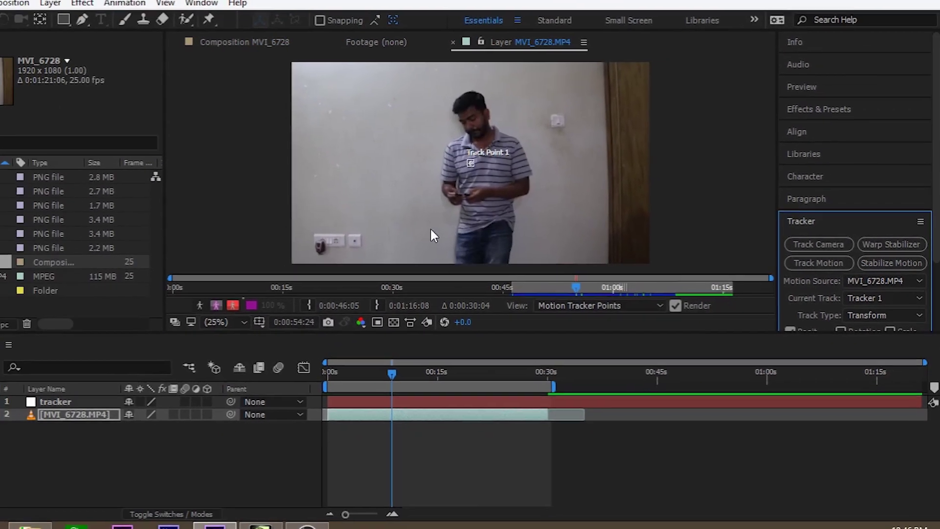
scroll(473, 167, "up", 2)
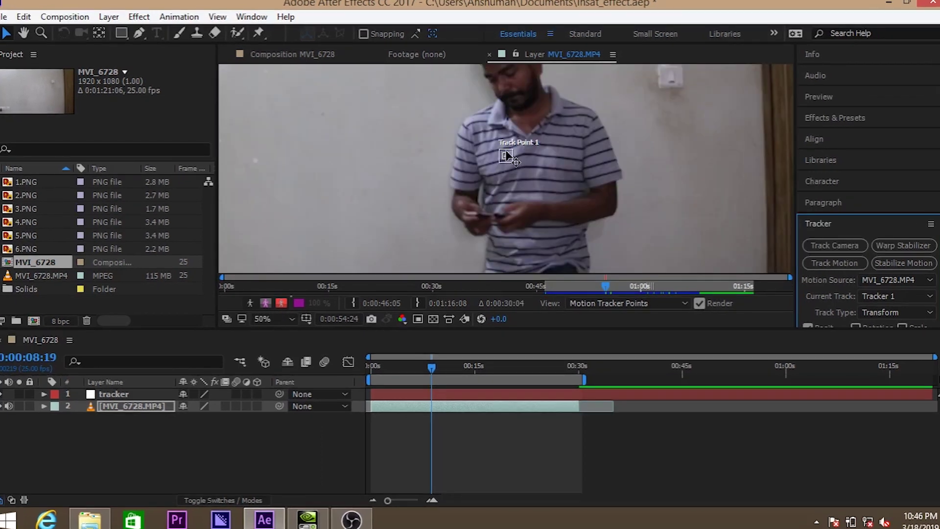
left_click_drag(496, 188, 482, 215)
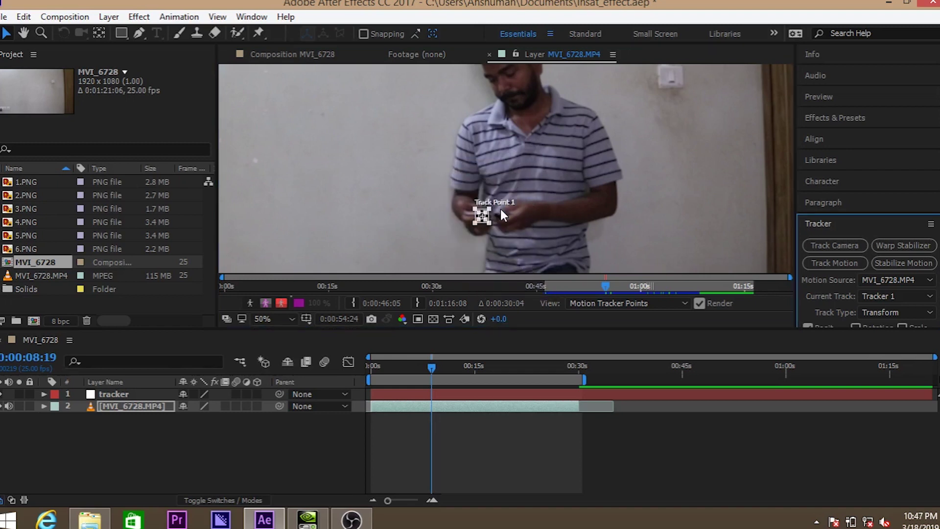
key("period")
key("period")
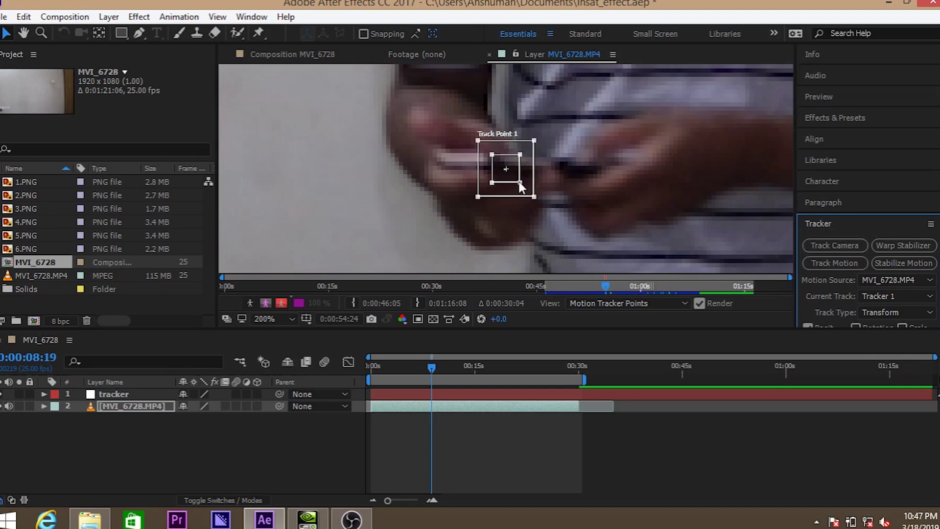
left_click_drag(519, 183, 544, 193)
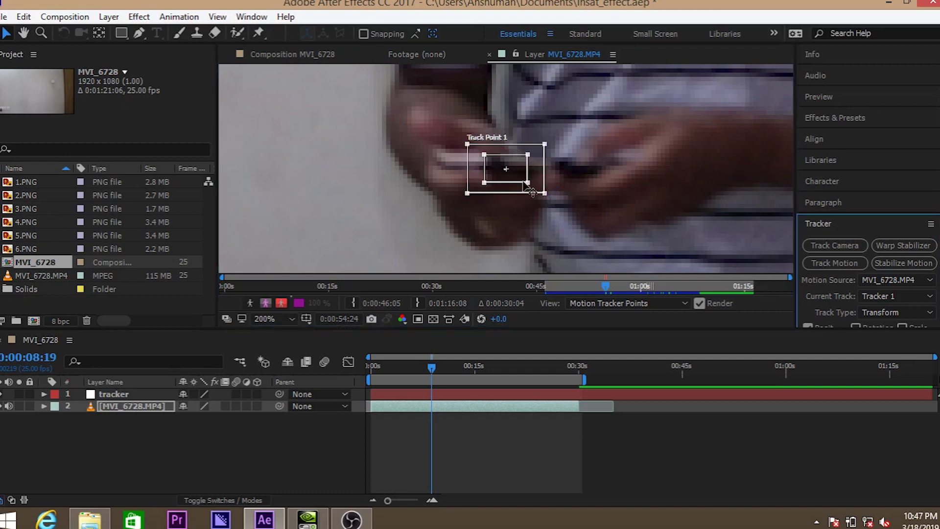
key("comma")
key("comma")
key("comma")
key("period")
key("period")
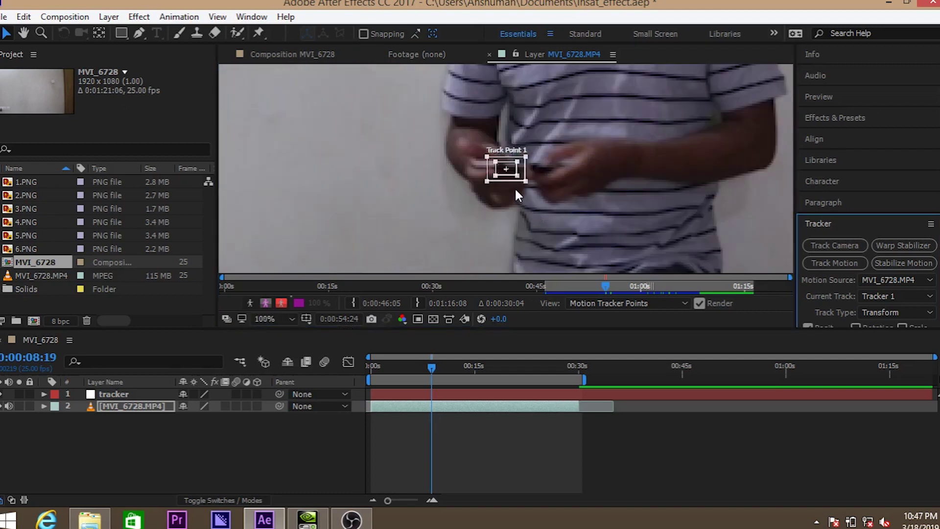
left_click_drag(510, 165, 501, 161)
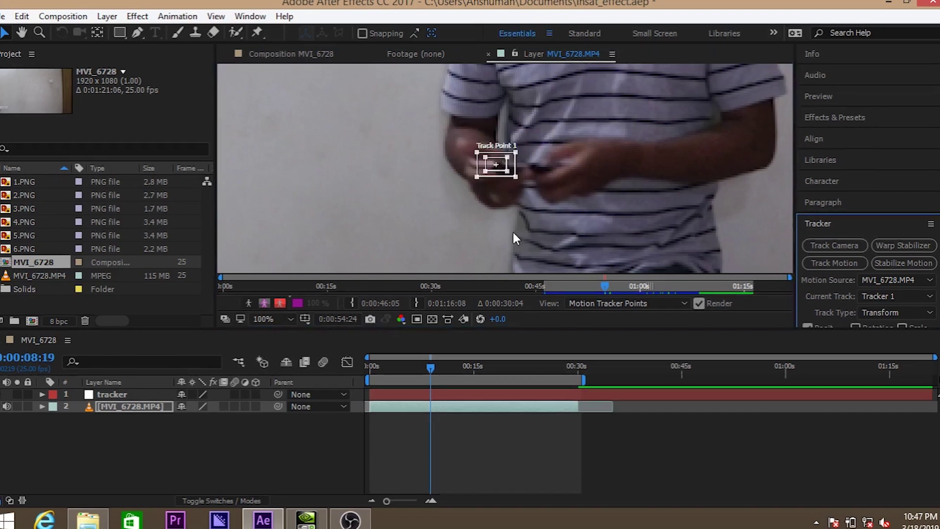
key("comma")
key("comma")
key("comma")
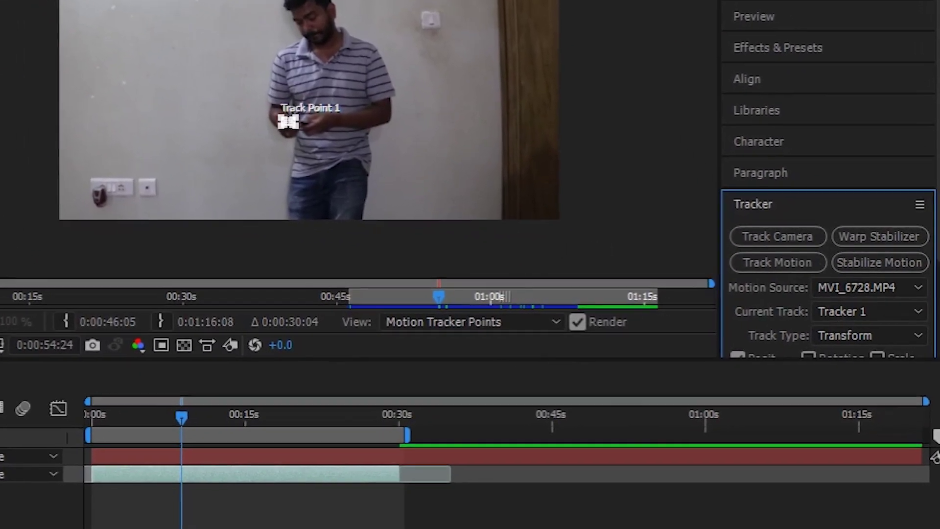
Step: Set the tracker null as the motion target layer
scroll(918, 198, "down", 3)
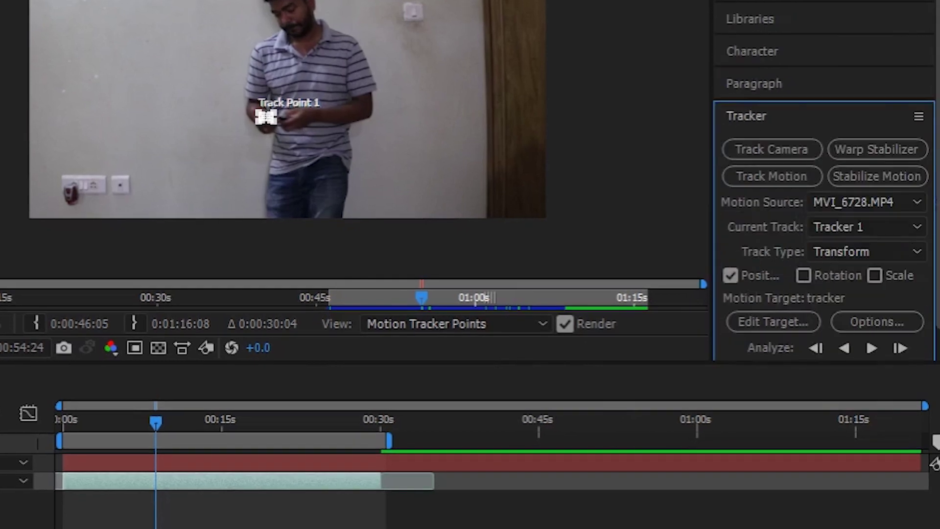
scroll(825, 220, "down", 2)
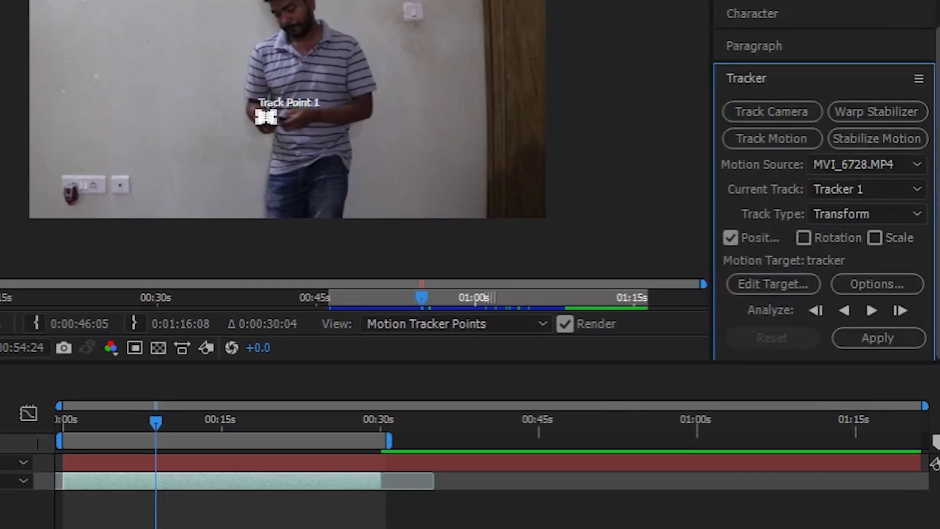
left_click(771, 285)
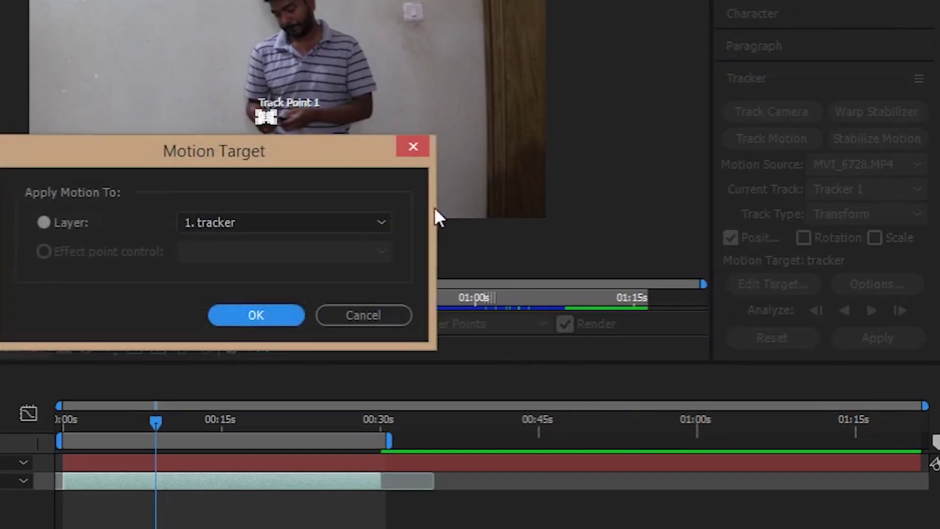
left_click(233, 313)
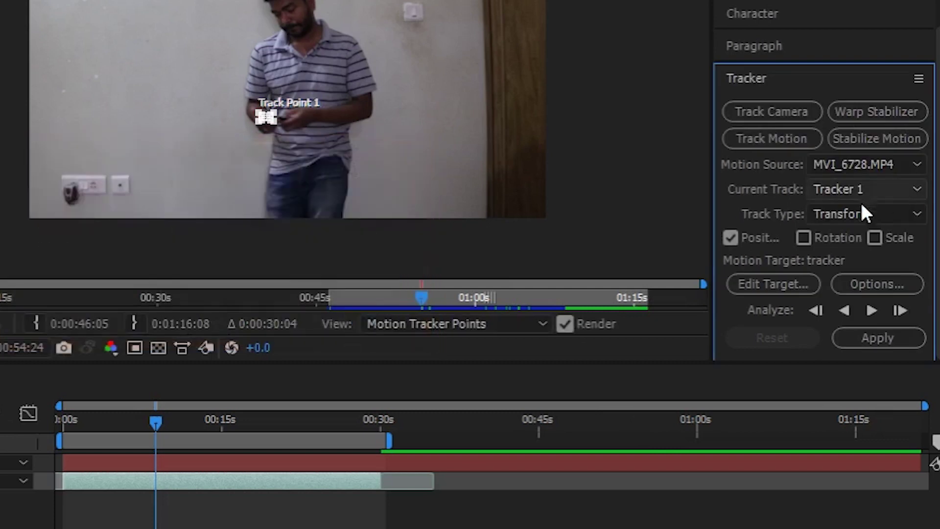
Step: Analyze Track Point 1 forward, stop at 1:12:09, and apply the motion to tracker
left_click(899, 311)
left_click(899, 311)
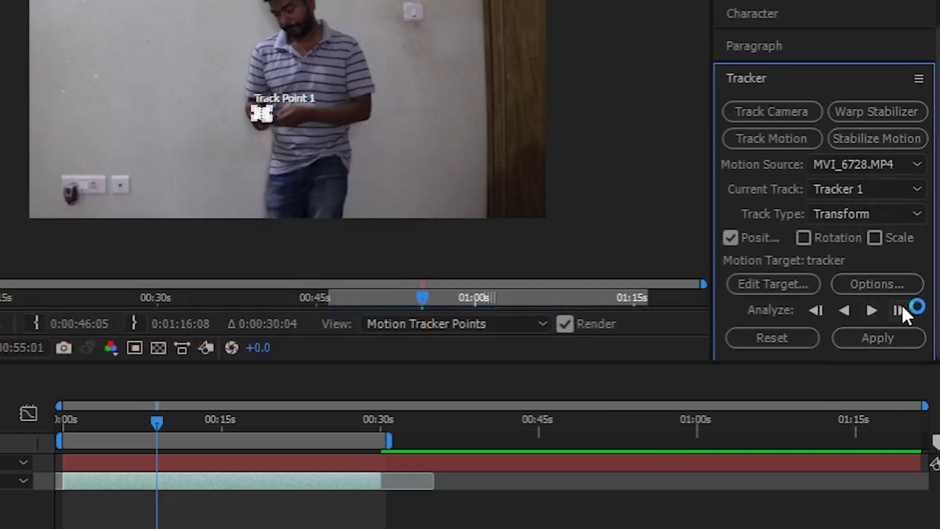
left_click(900, 310)
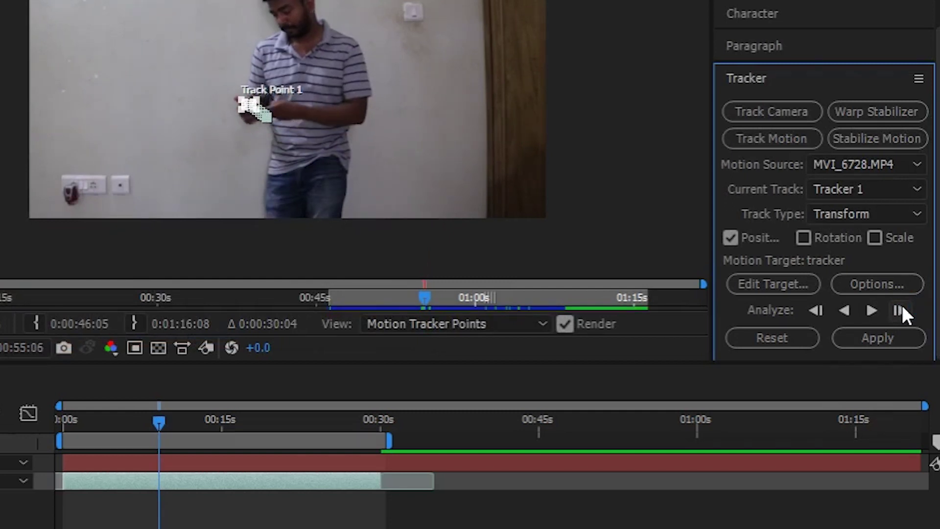
left_click(900, 311)
left_click(872, 310)
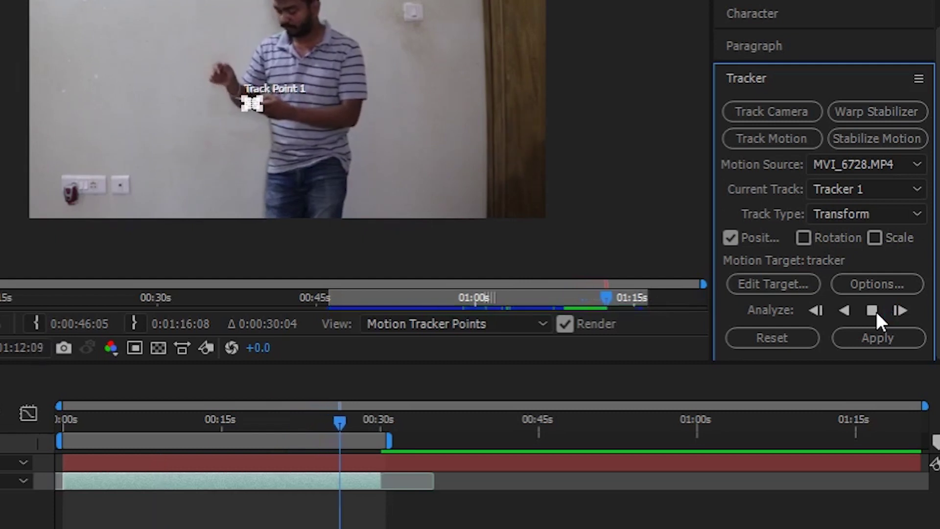
left_click(876, 313)
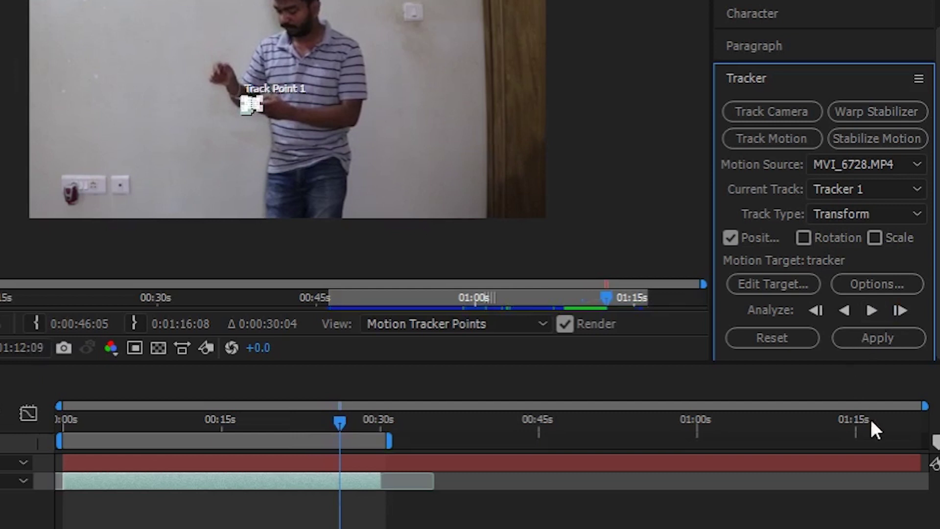
left_click(895, 337)
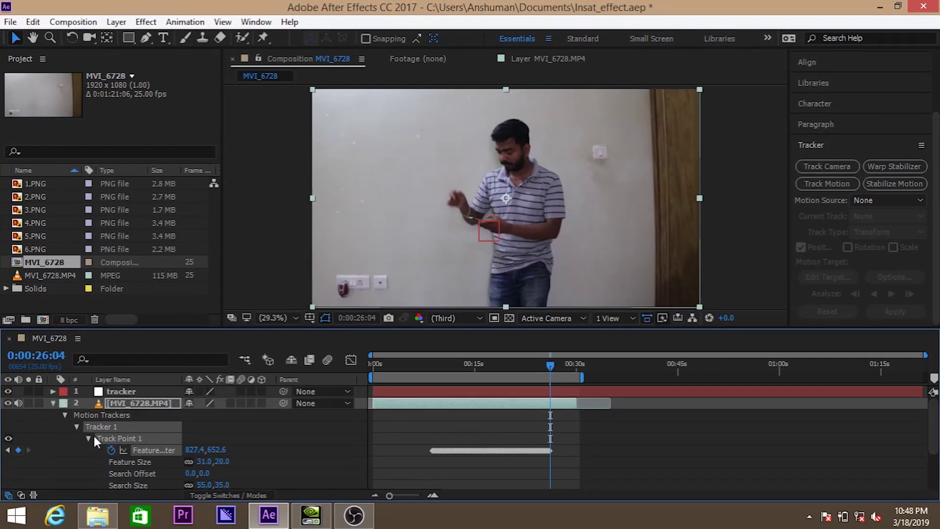
Step: Collapse the tracker and footage properties and add 1.PNG as a new top layer
left_click(66, 413)
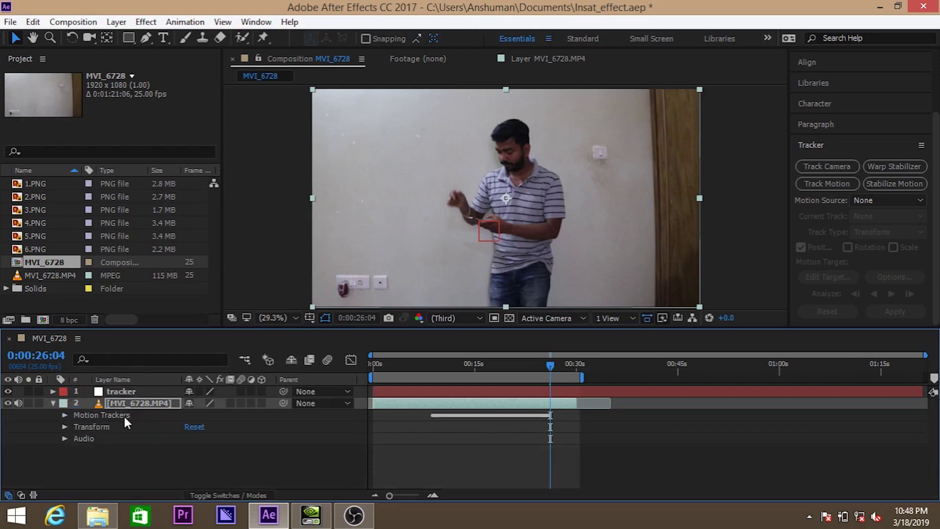
left_click(133, 393)
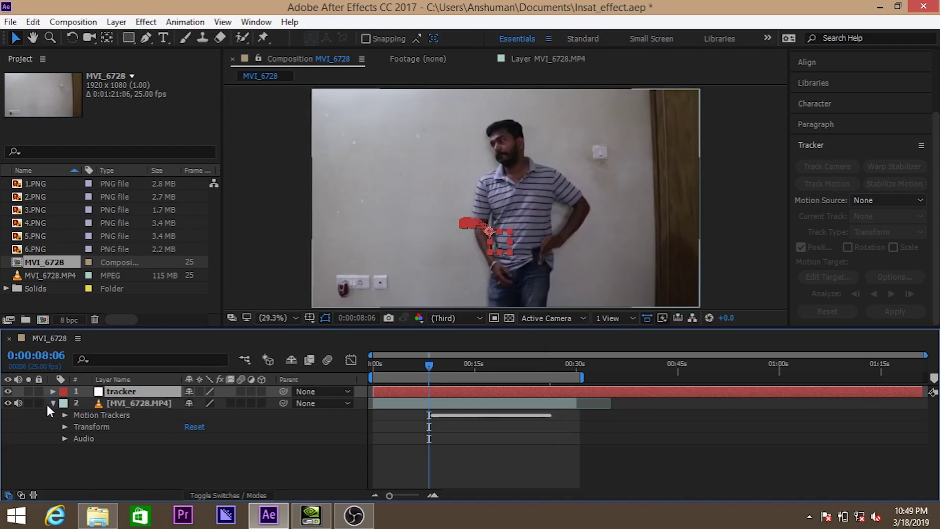
left_click(54, 402)
left_click(32, 182)
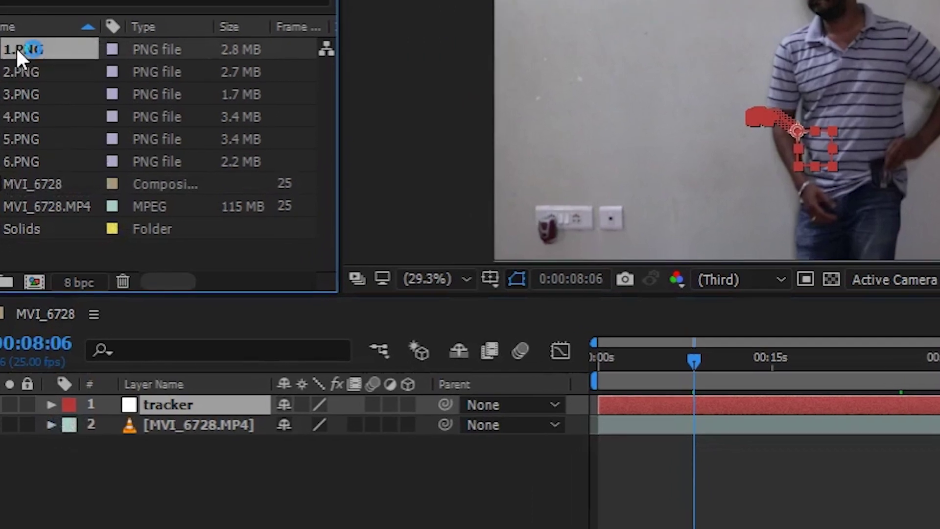
left_click_drag(16, 46, 208, 404)
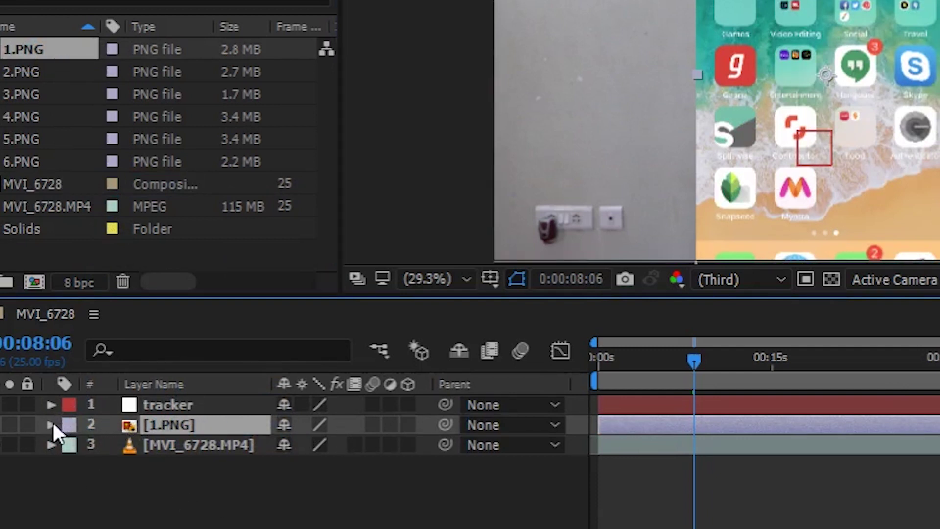
Step: Expand the 1.PNG layer's Transform properties
key("t")
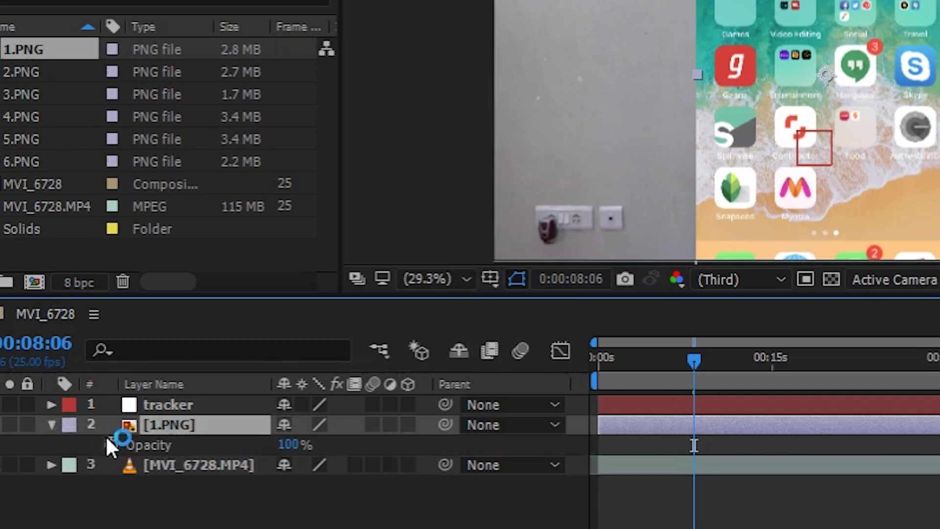
key("t")
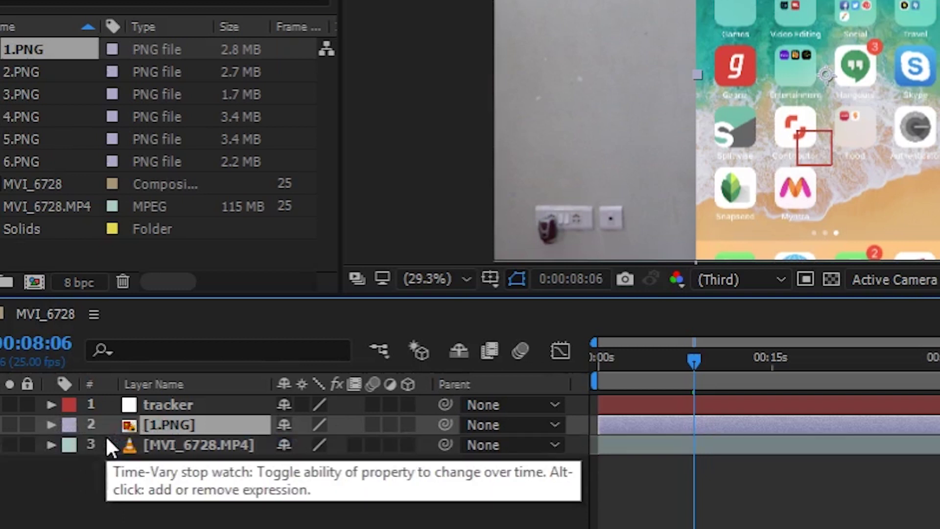
left_click(52, 424)
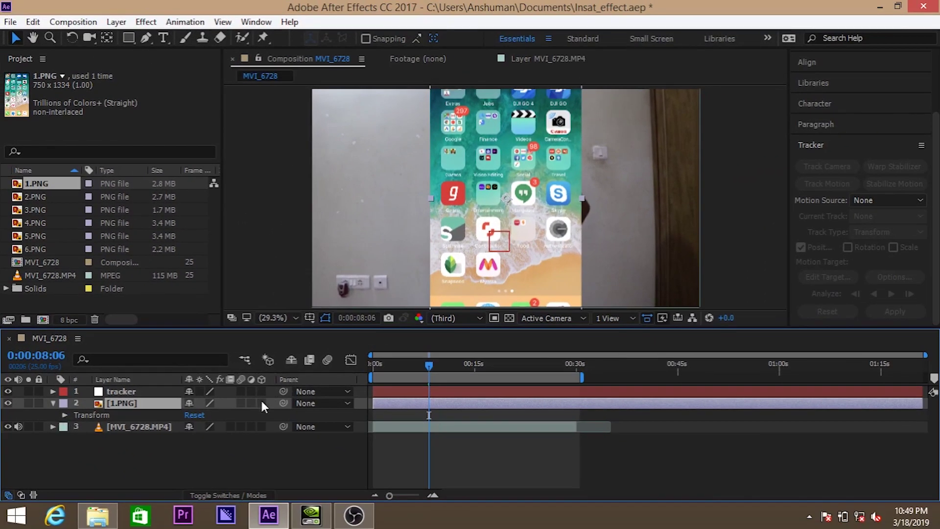
Step: Make 1.PNG a 3D layer, shrink it, and move it beside the person
left_click(262, 402)
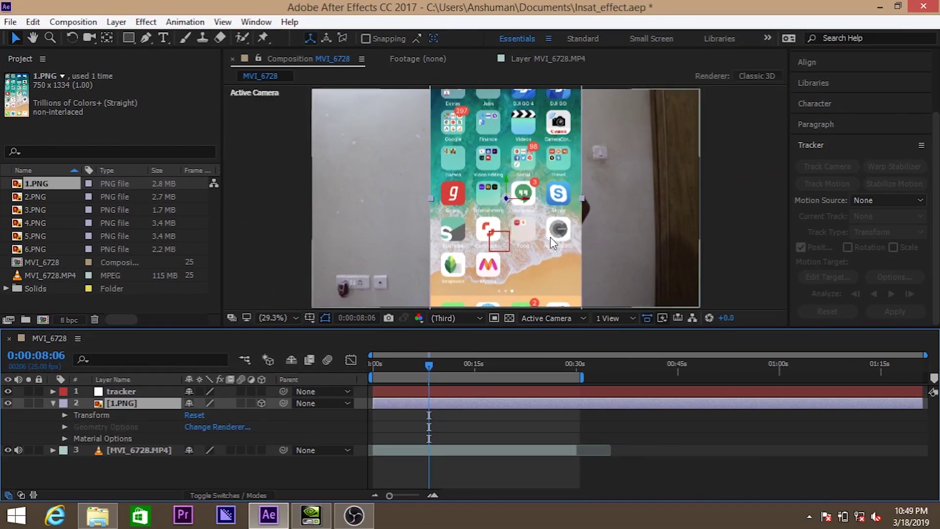
scroll(578, 217, "down", 2)
left_click_drag(548, 122, 524, 165)
scroll(563, 216, "up", 2)
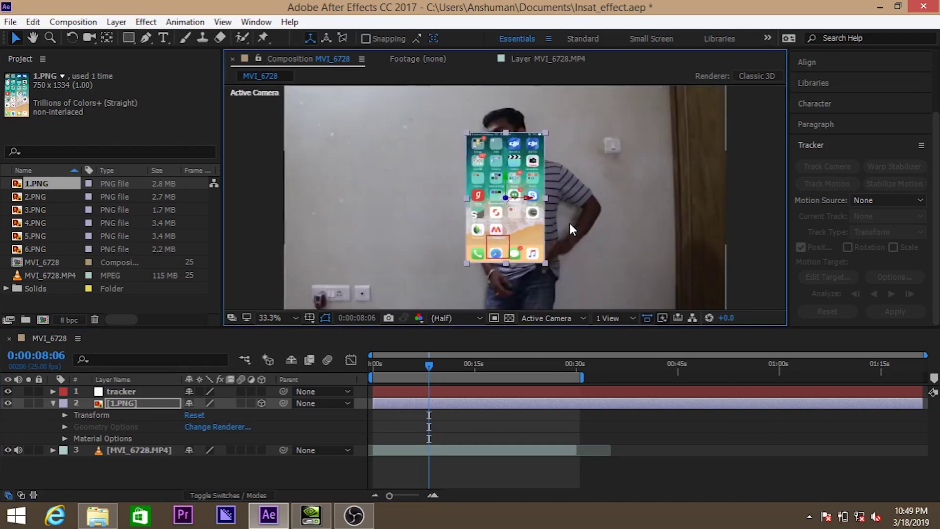
left_click_drag(524, 261, 416, 251)
Step: Set 1.PNG's Orientation to 25°, 39°, 345° and lower it slightly in the frame
key("space")
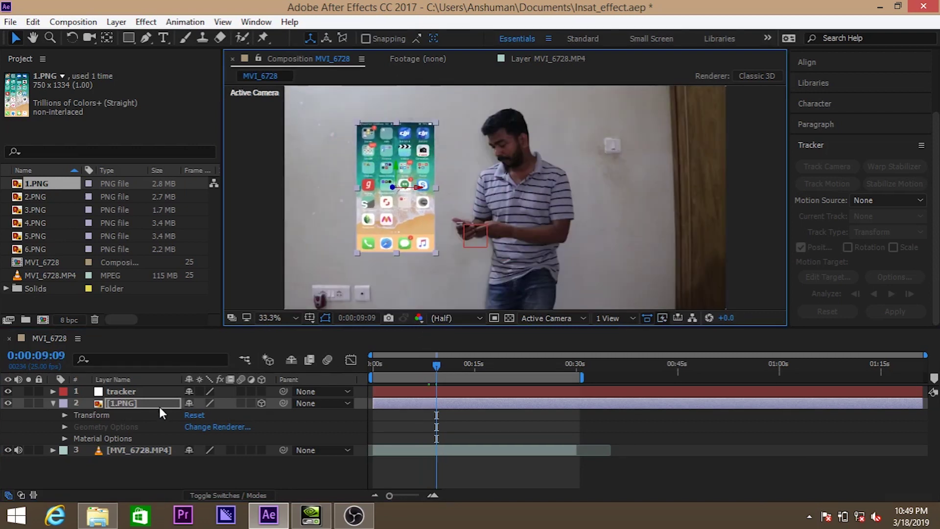
left_click(64, 415)
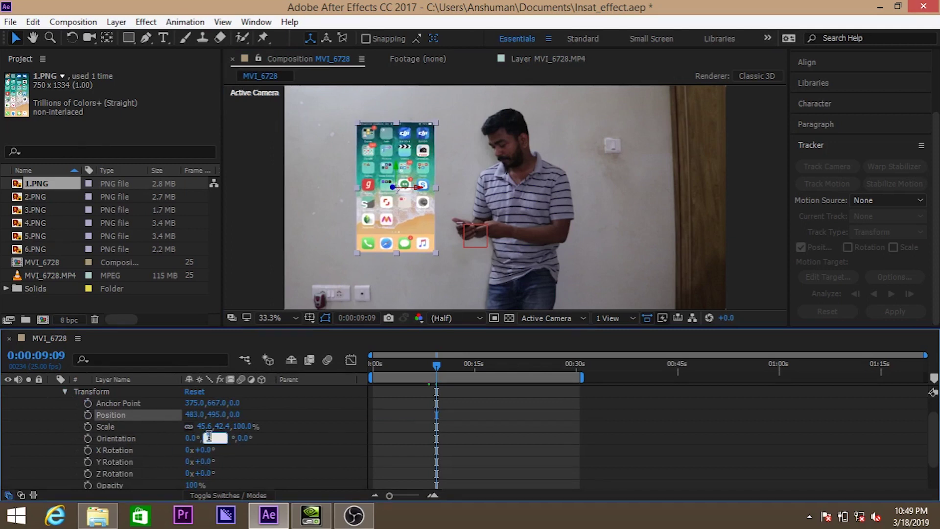
key("Up")
key("Up")
key("Up")
key("Up")
key("Up")
key("Up")
key("Up")
key("Up")
key("Up")
key("Up")
key("Up")
key("Up")
key("Up")
key("Up")
key("Up")
key("Up")
key("Up")
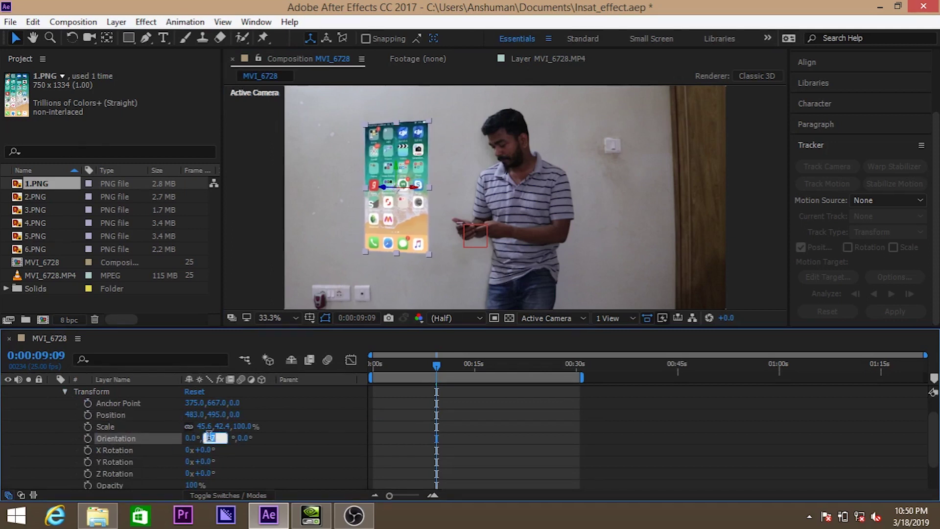
key("Up")
key("Up")
key("Up")
key("Up")
key("Up")
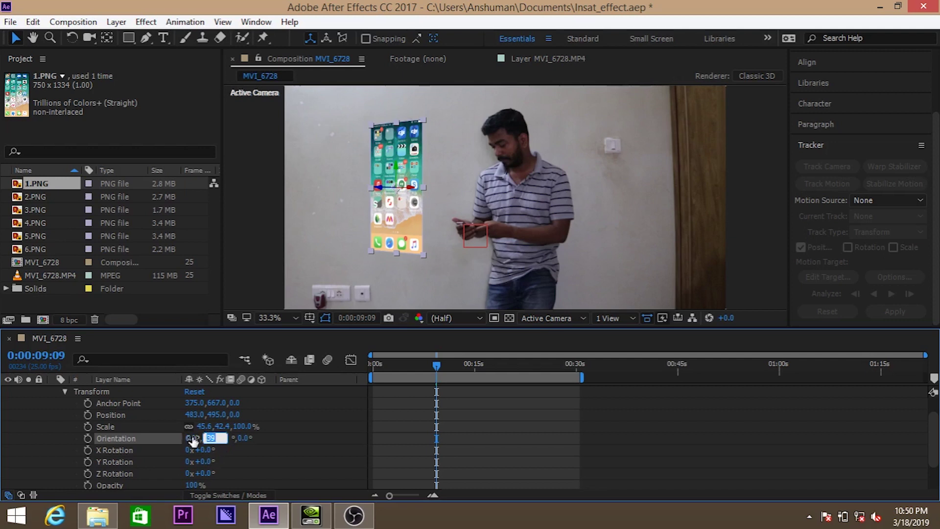
left_click(192, 440)
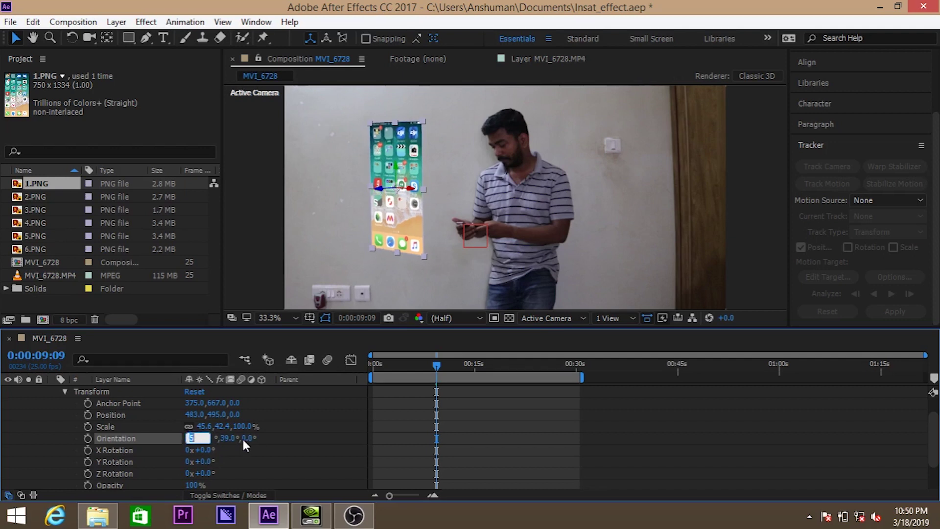
left_click(224, 439)
type("351")
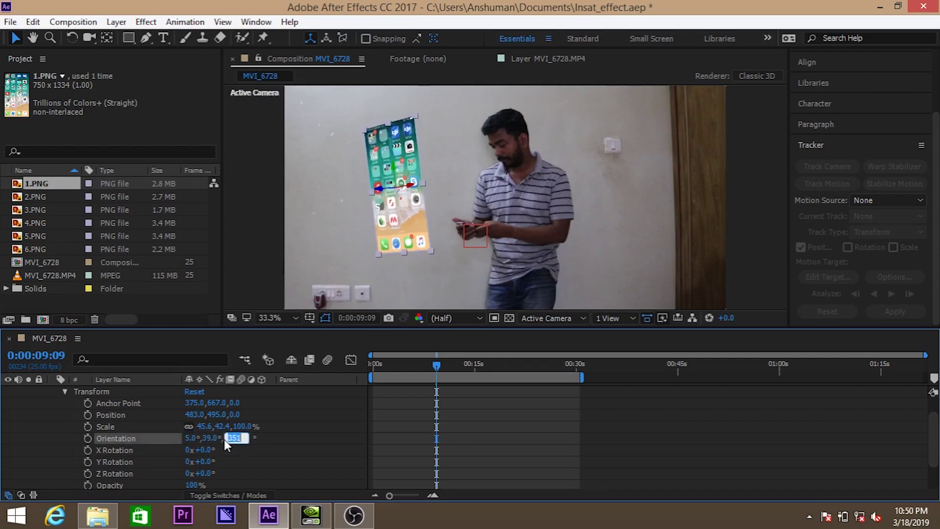
key("Up")
key("Up")
key("Up")
key("Up")
key("Up")
key("Up")
key("Up")
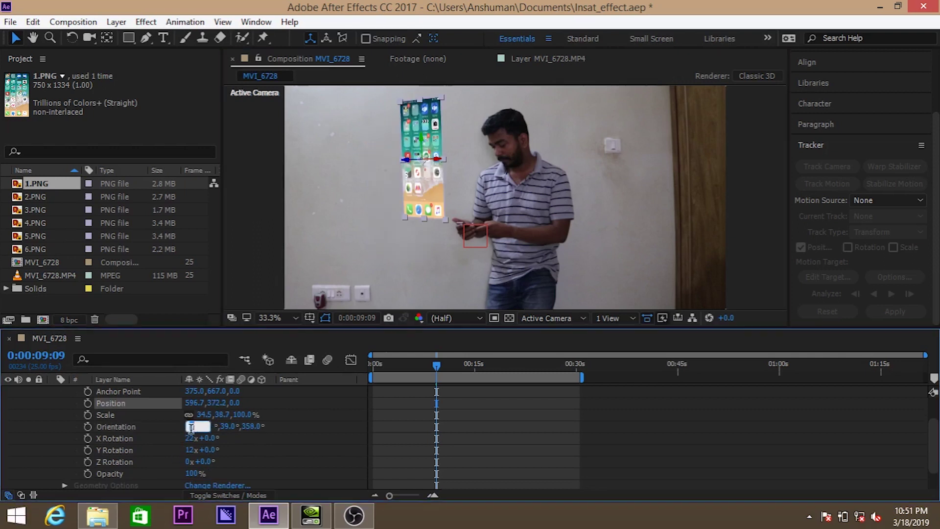
left_click(191, 427)
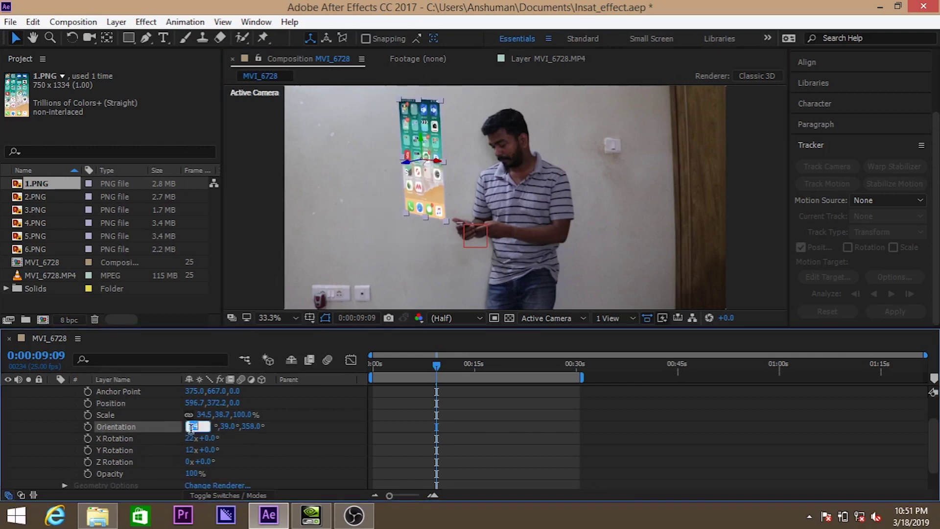
key("Up")
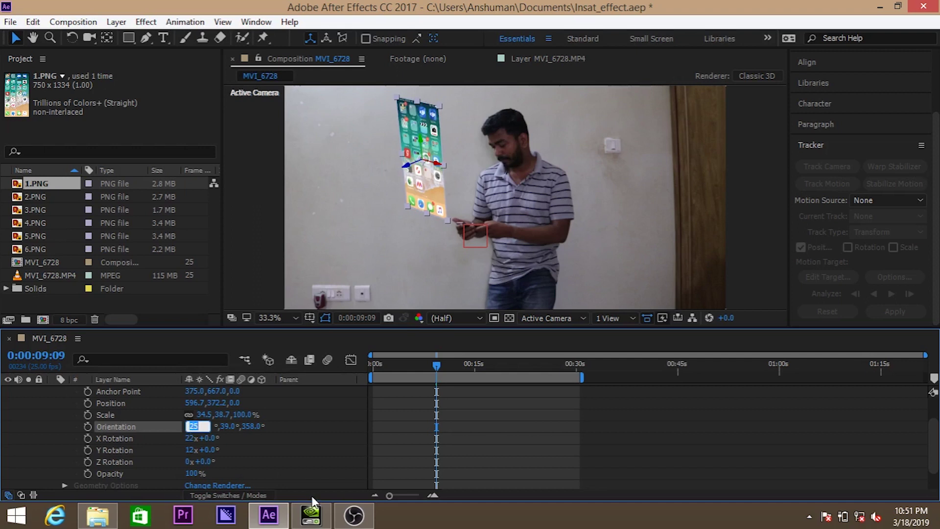
left_click(252, 425)
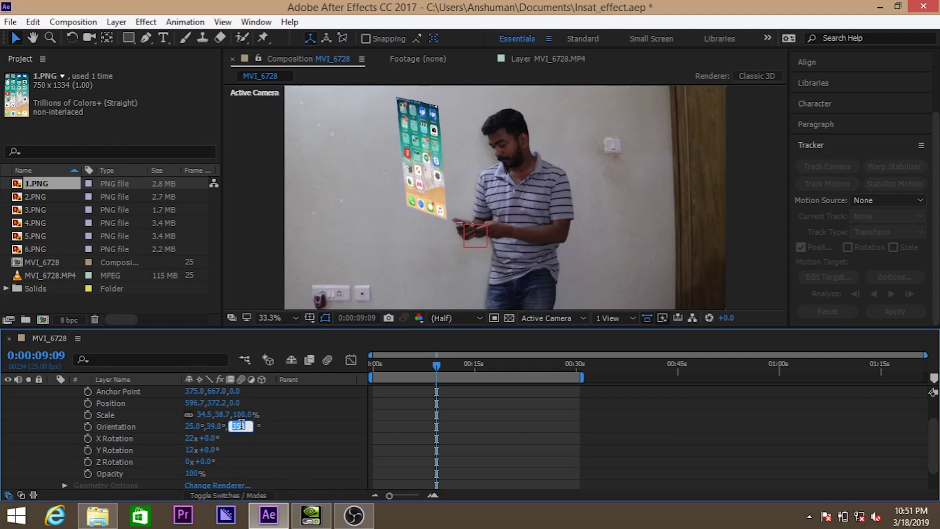
key("Down")
key("Down")
key("Down")
key("Down")
key("Down")
key("Down")
key("Down")
key("Down")
key("Down")
key("Down")
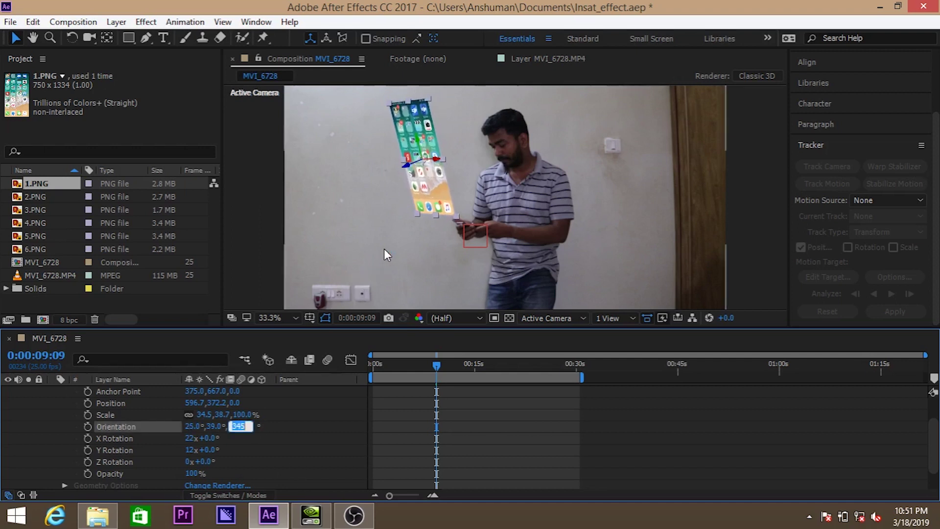
left_click_drag(418, 177, 413, 219)
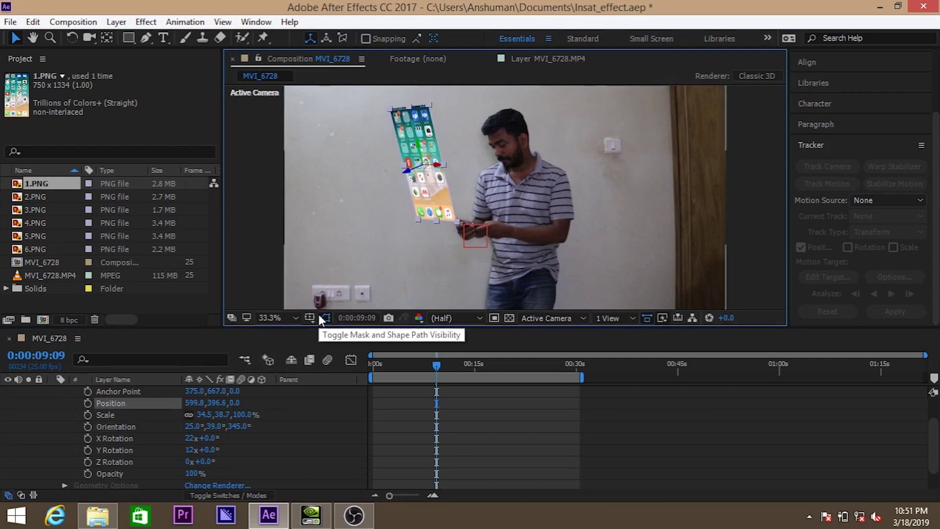
Step: Fit the composition in the viewer and parent 1.PNG to the tracker null
left_click(297, 318)
left_click(320, 69)
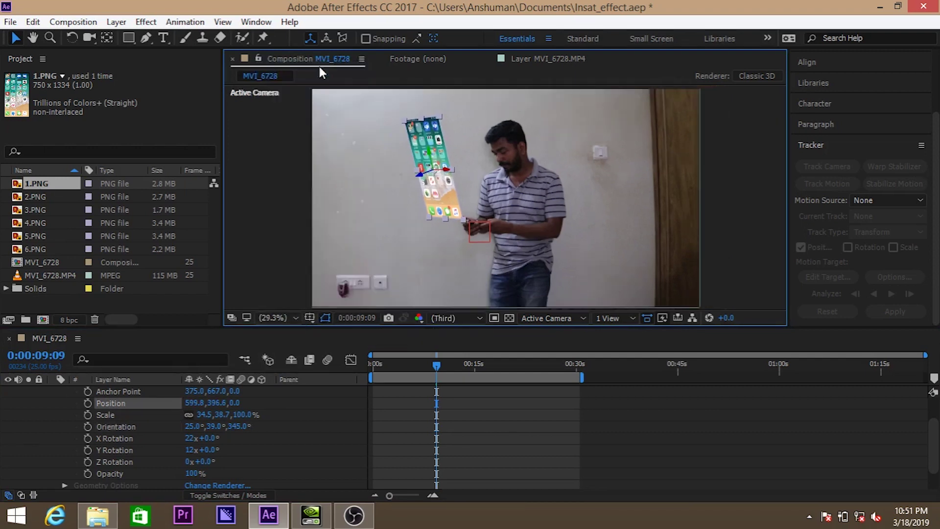
scroll(90, 452, "up", 2)
left_click(52, 402)
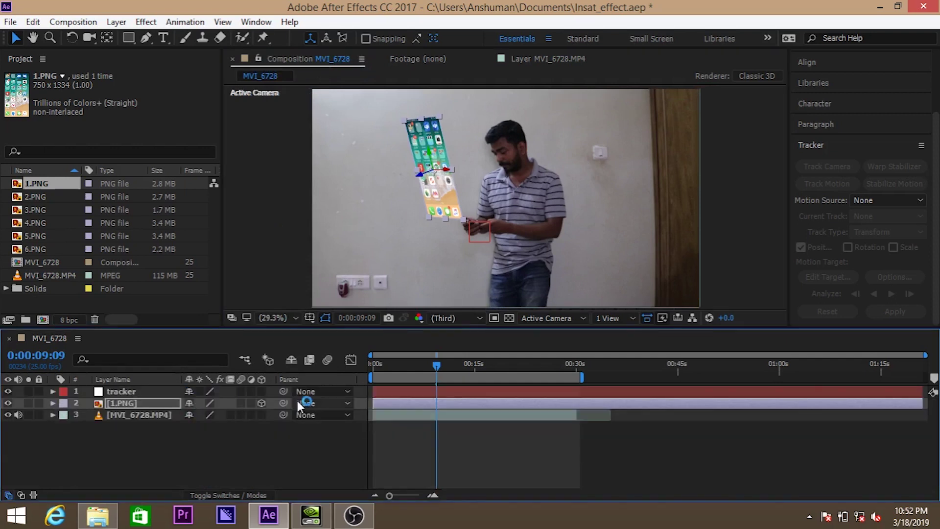
left_click_drag(283, 403, 168, 389)
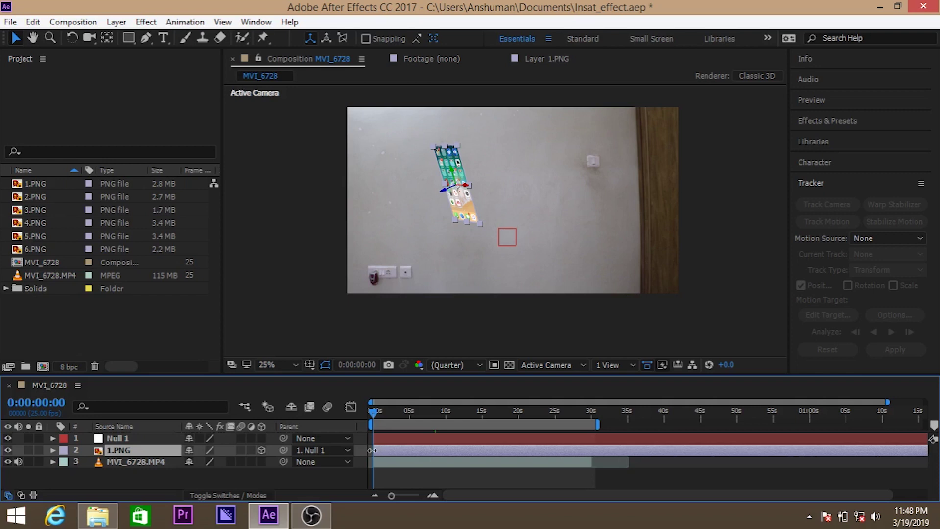
Step: Trim 1.PNG to start at about 9 seconds and end near 0:00:26:02
left_click_drag(372, 450, 438, 449)
left_click_drag(374, 409, 453, 419)
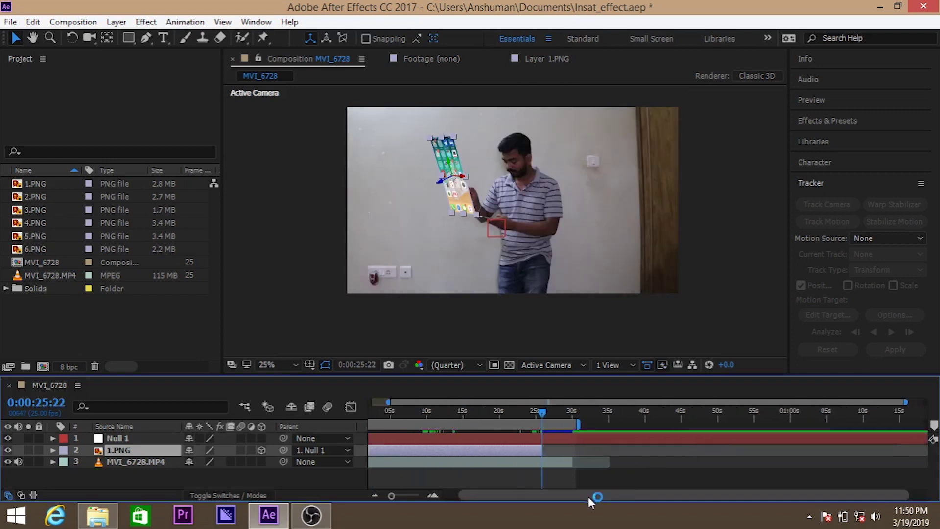
left_click_drag(588, 496, 569, 496)
left_click_drag(464, 458, 487, 450)
key("ctrl+s")
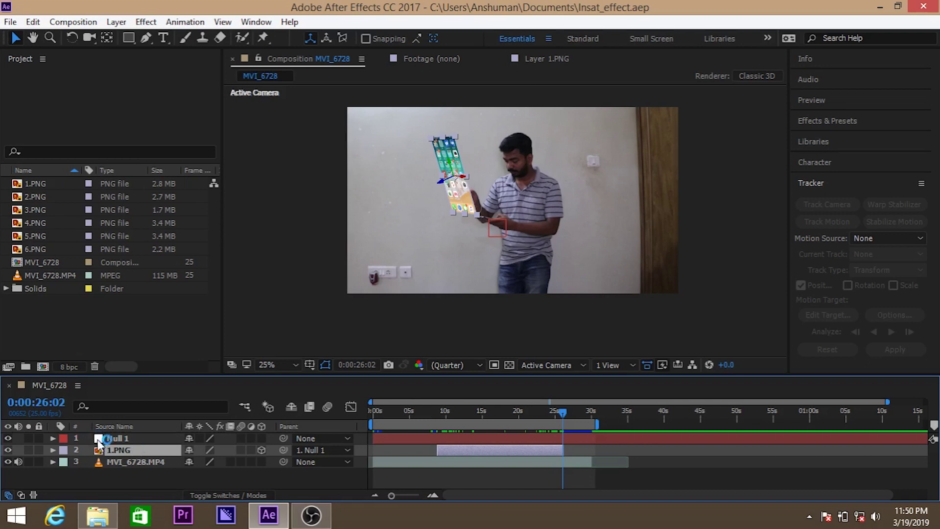
Step: Pre-compose 1.PNG into 1.PNG Comp 1 and add screenshots 2.PNG–6.PNG inside it
right_click(460, 448)
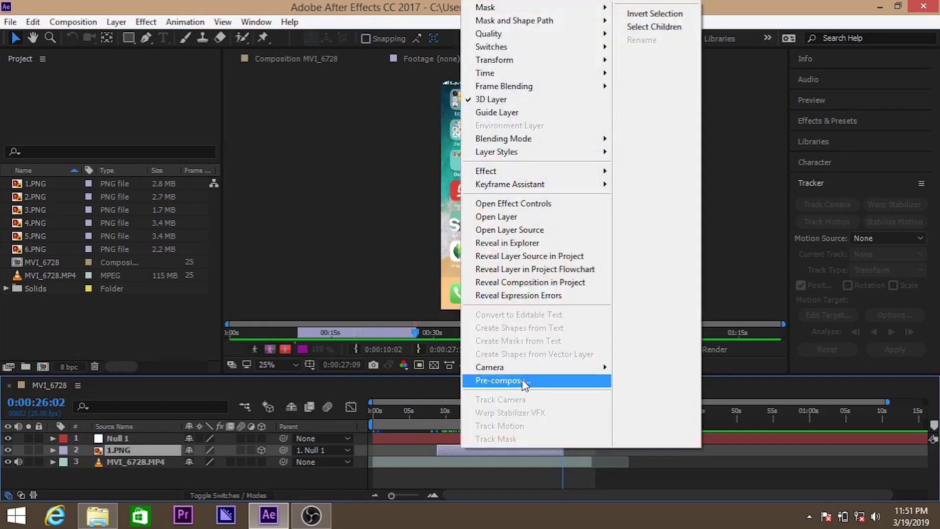
left_click(523, 381)
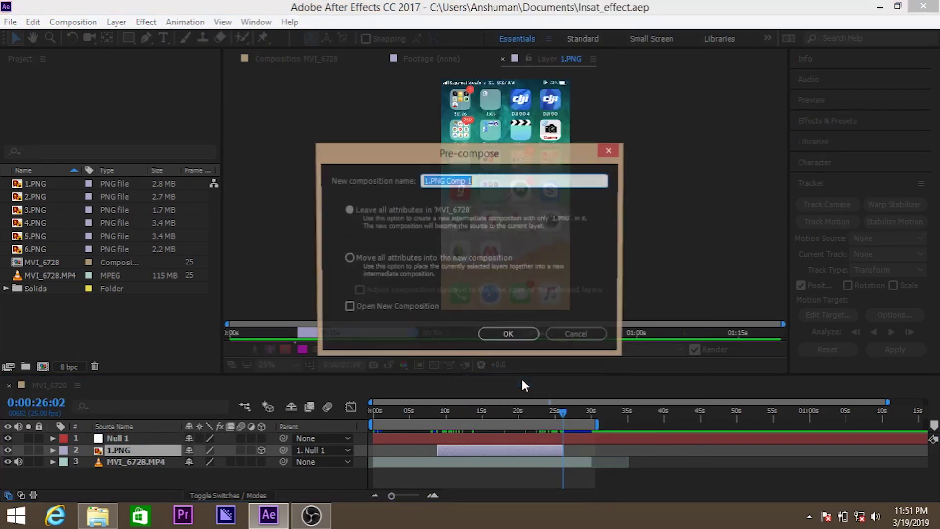
left_click(509, 335)
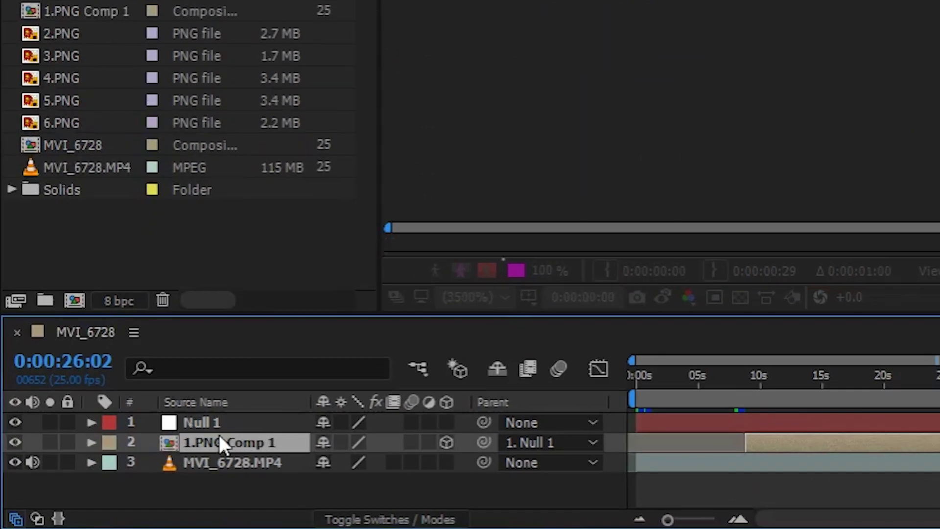
double_click(243, 442)
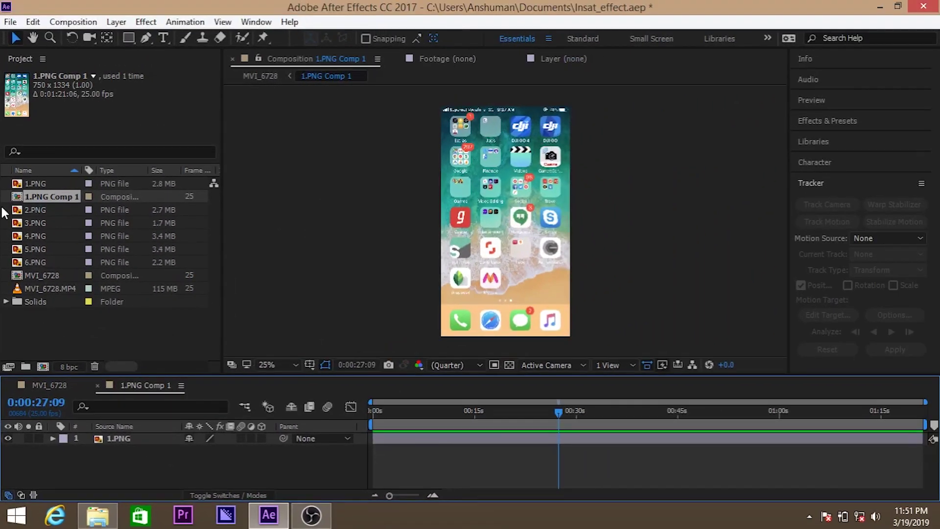
left_click_drag(3, 206, 124, 257)
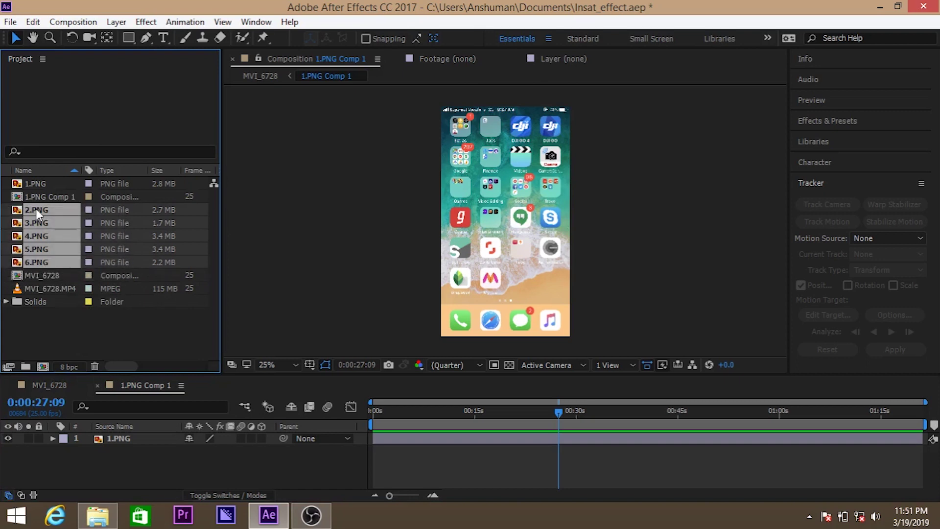
left_click_drag(37, 209, 126, 450)
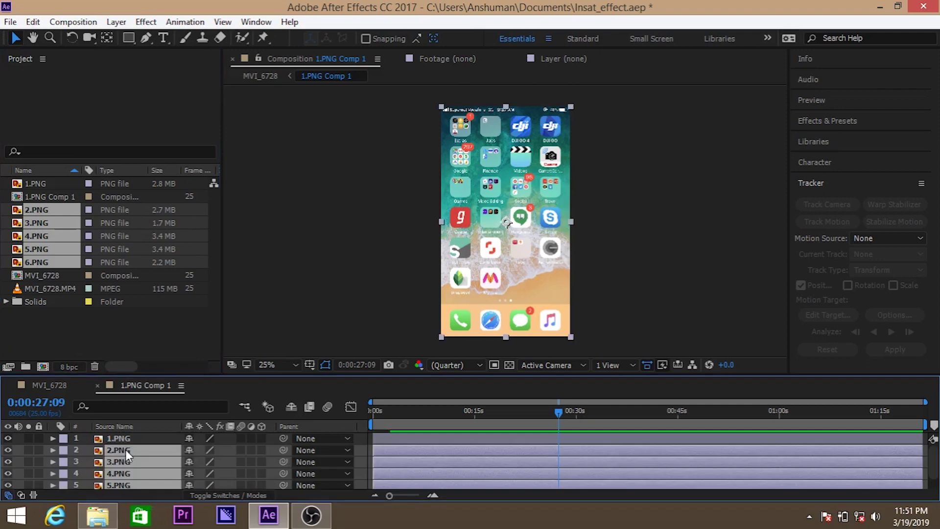
Step: Start all screenshot layers at the 0:27 mark with shortened ends, then return to MVI_6728
left_click_drag(373, 447, 558, 475)
left_click_drag(920, 449, 685, 448)
left_click(920, 438)
left_click_drag(920, 438, 685, 438)
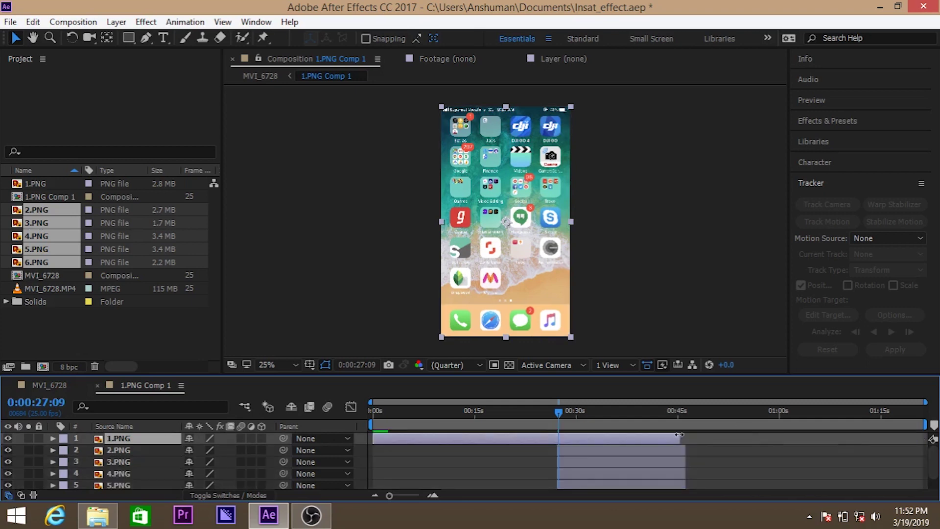
left_click_drag(375, 433, 558, 438)
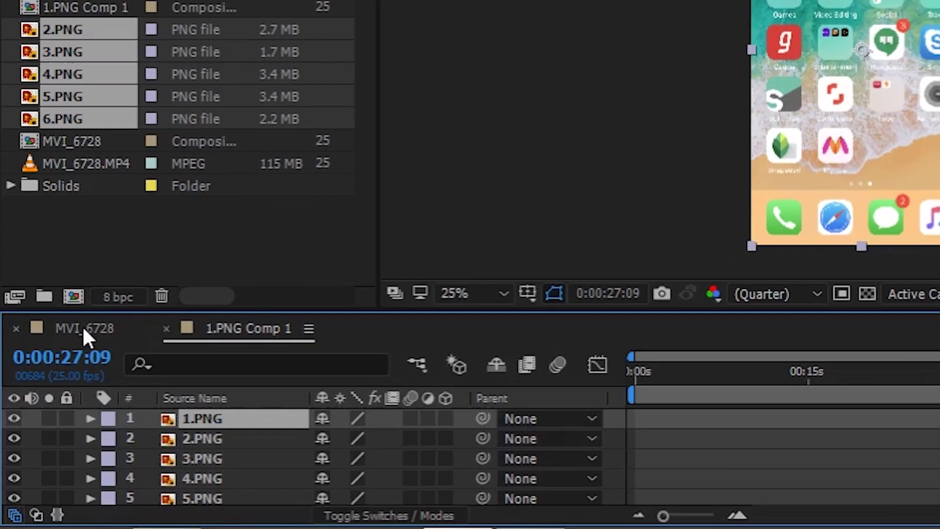
left_click(66, 357)
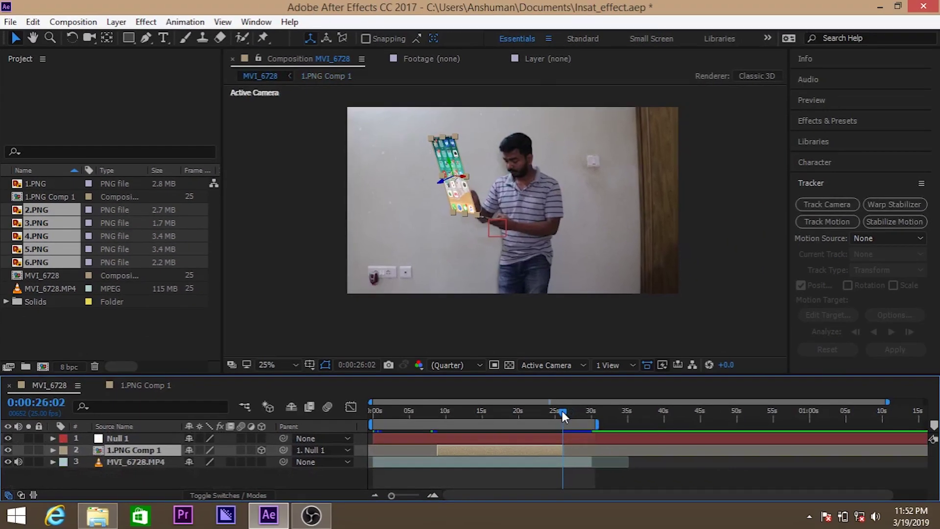
Step: Slide 1.PNG to start at about 0:10 in its comp and preview the panel around 0:09–0:13
left_click_drag(562, 410, 435, 424)
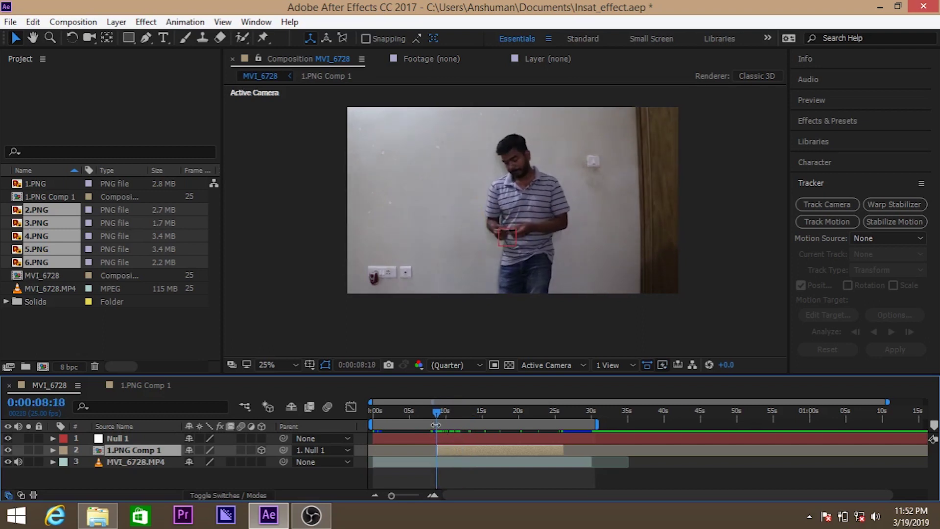
left_click(118, 385)
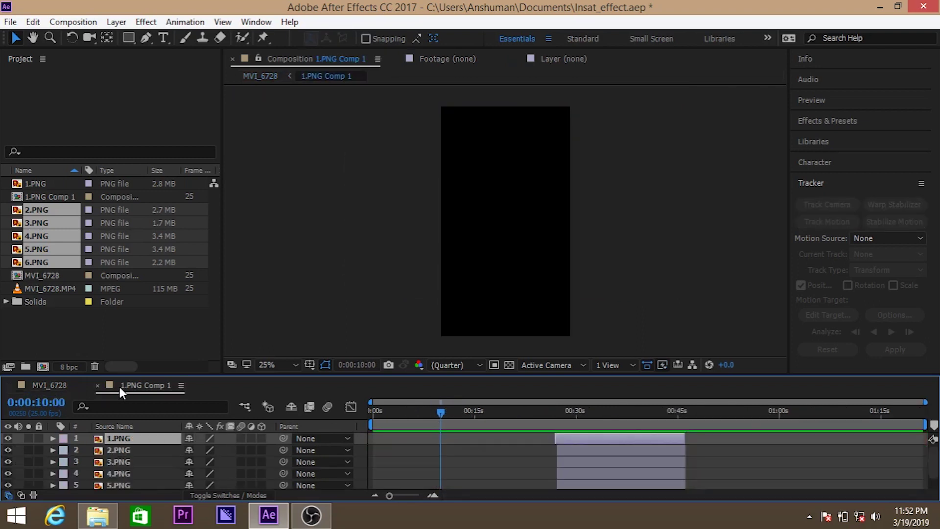
left_click_drag(574, 440, 456, 443)
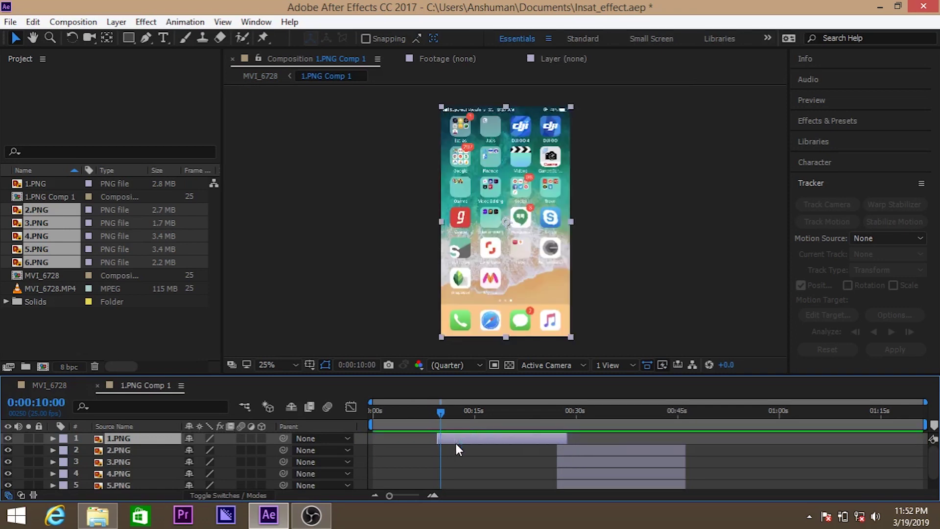
left_click(45, 385)
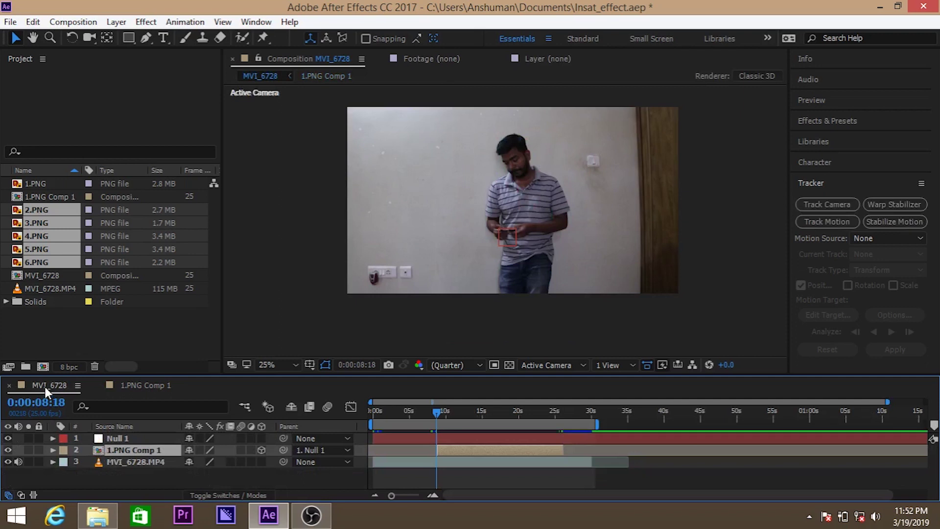
left_click(444, 416)
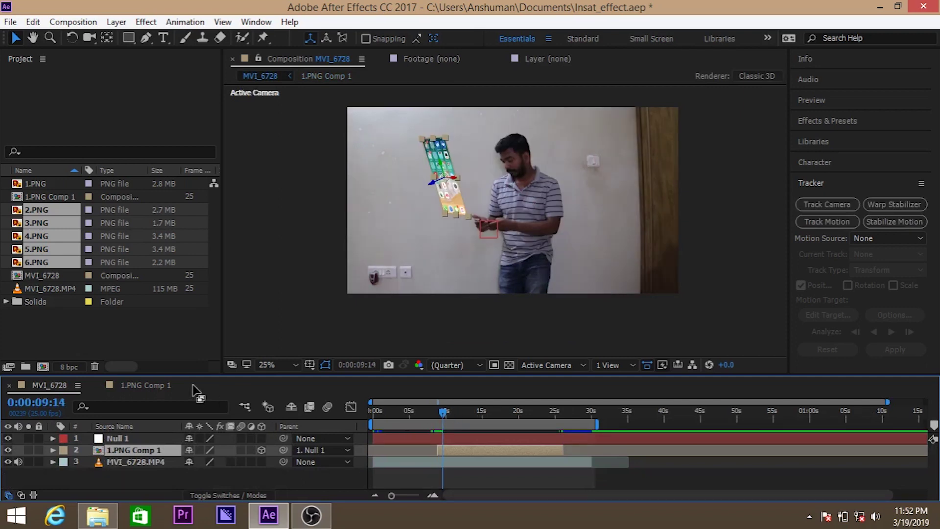
left_click(130, 385)
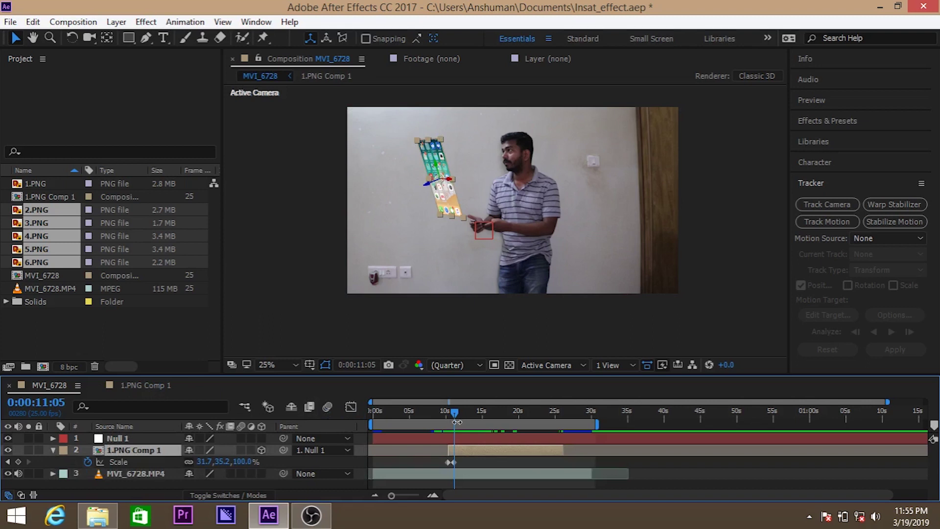
left_click_drag(455, 411, 467, 413)
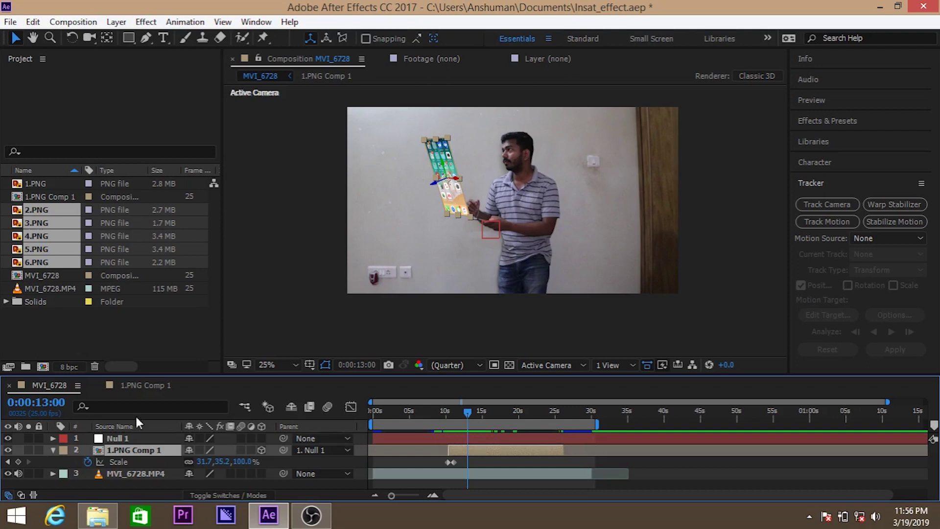
Step: End 1.PNG at the 0:14 playhead and start a shortened 2.PNG right after it
left_click(146, 382)
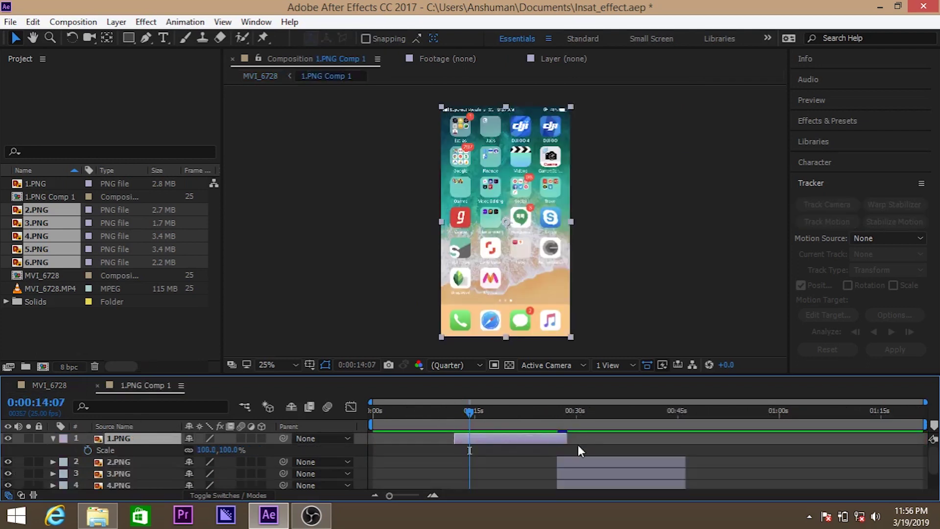
left_click_drag(566, 439, 470, 441)
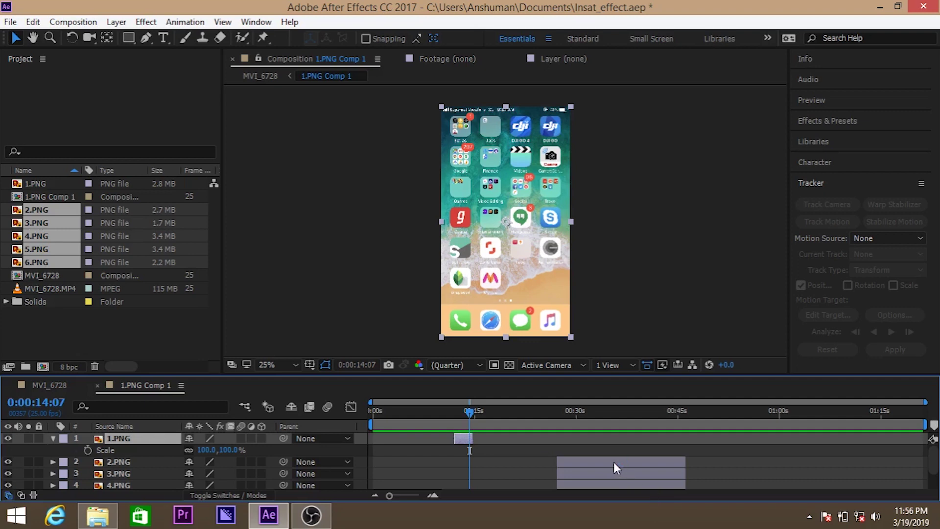
left_click(53, 437)
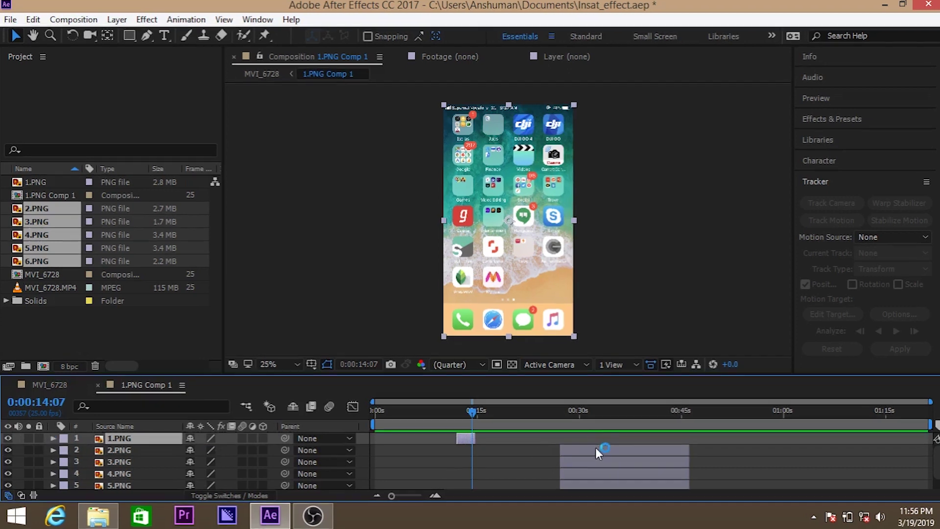
left_click_drag(585, 450, 547, 455)
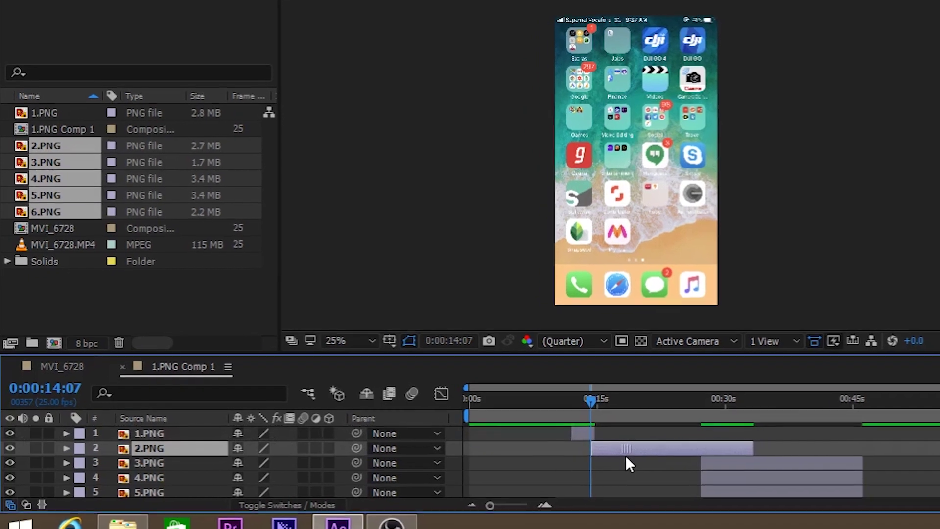
left_click_drag(811, 447, 654, 449)
left_click_drag(714, 448, 729, 449)
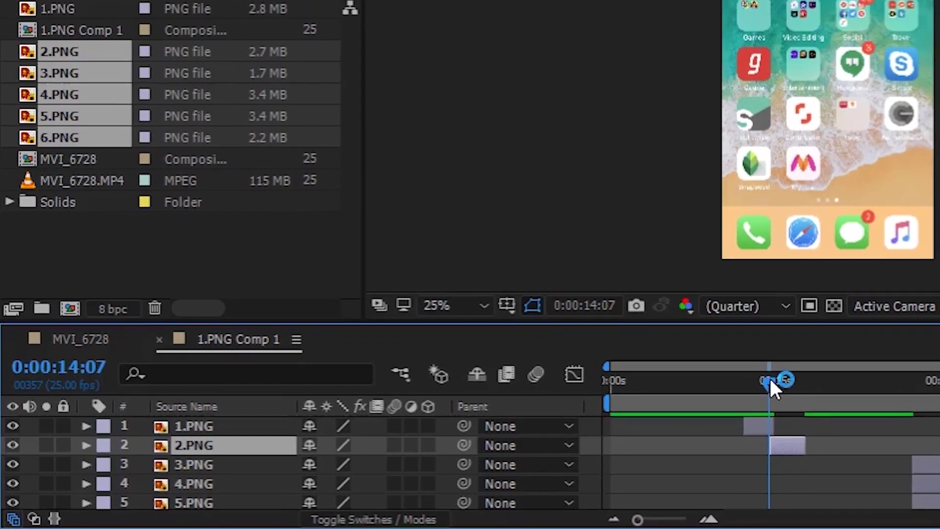
mouse_move(785, 376)
left_mouse_down()
mouse_move(812, 377)
mouse_move(803, 374)
left_mouse_up()
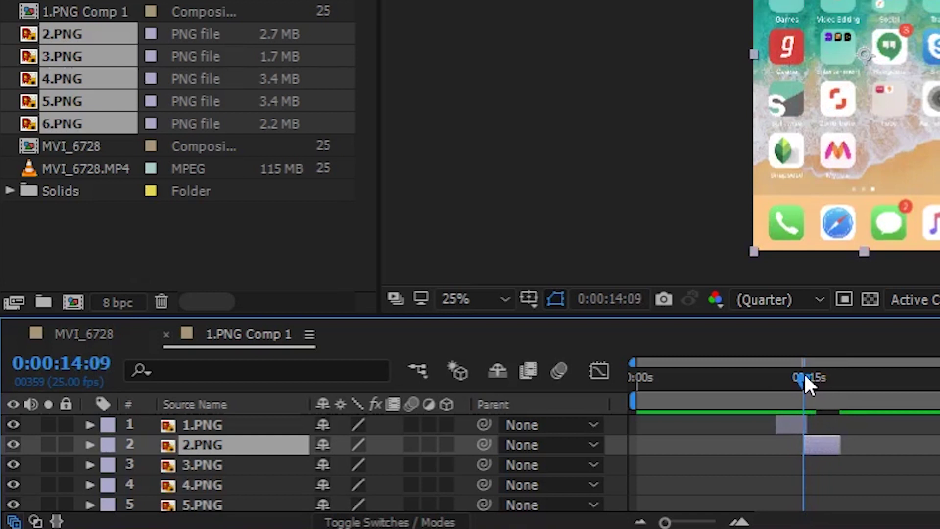
Step: Keyframe 1.PNG's Scale from 100% down to 0% a few frames later near 0:14:16
left_click(218, 415)
key("s")
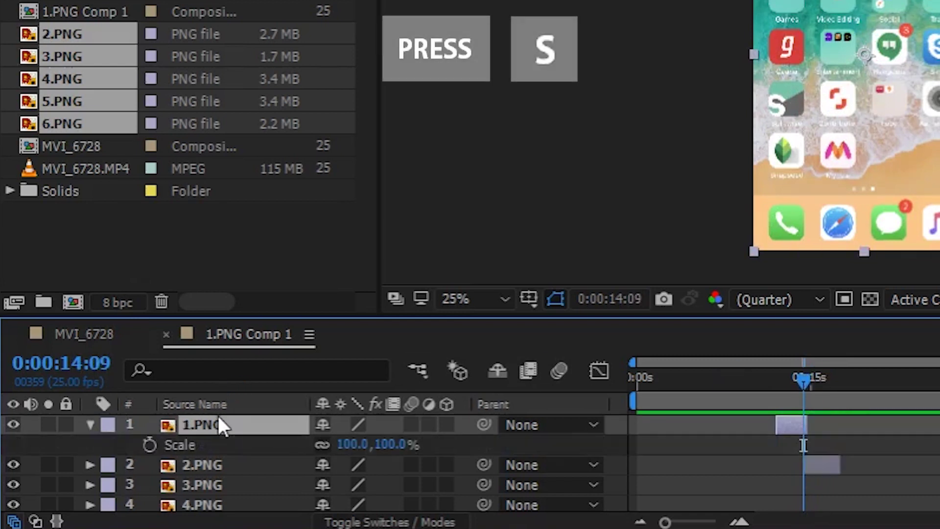
left_click(153, 445)
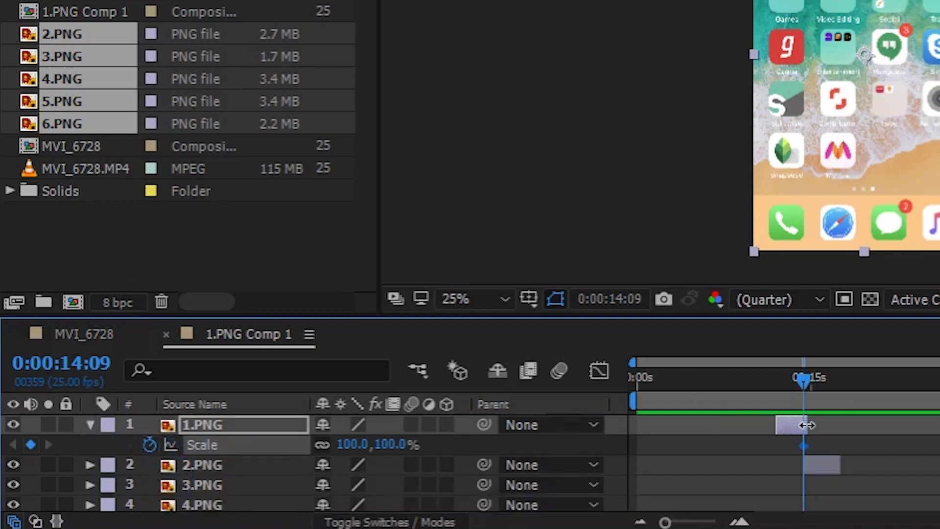
left_click_drag(800, 375, 803, 374)
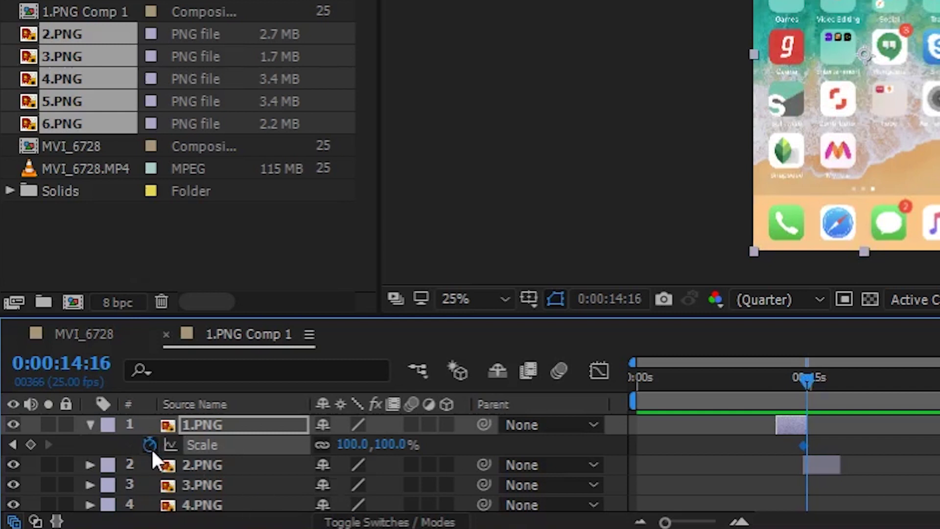
left_click(29, 444)
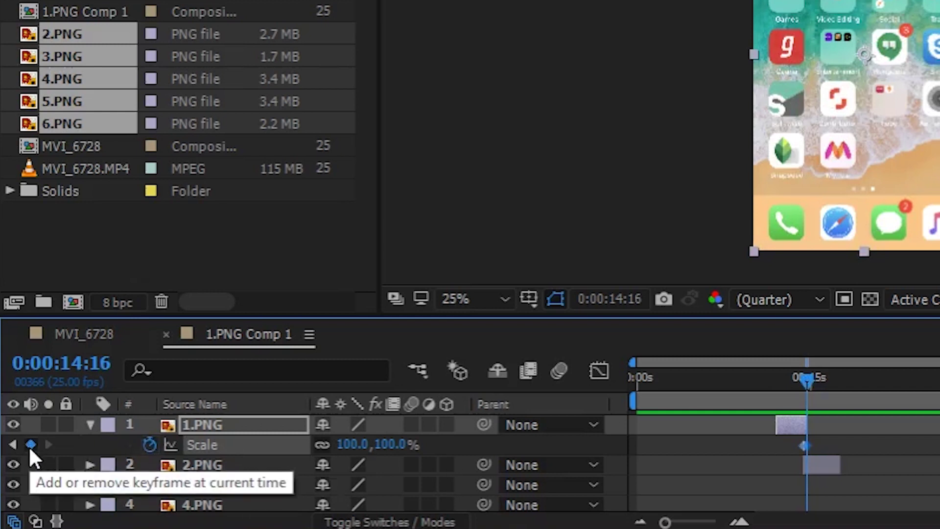
left_click(341, 445)
left_click(344, 443)
type("0")
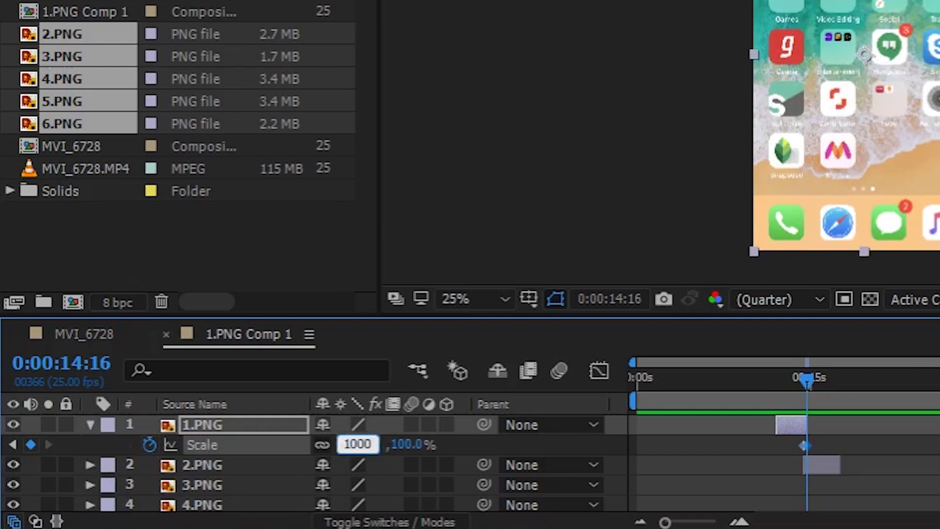
double_click(342, 443)
type("0")
key("Return")
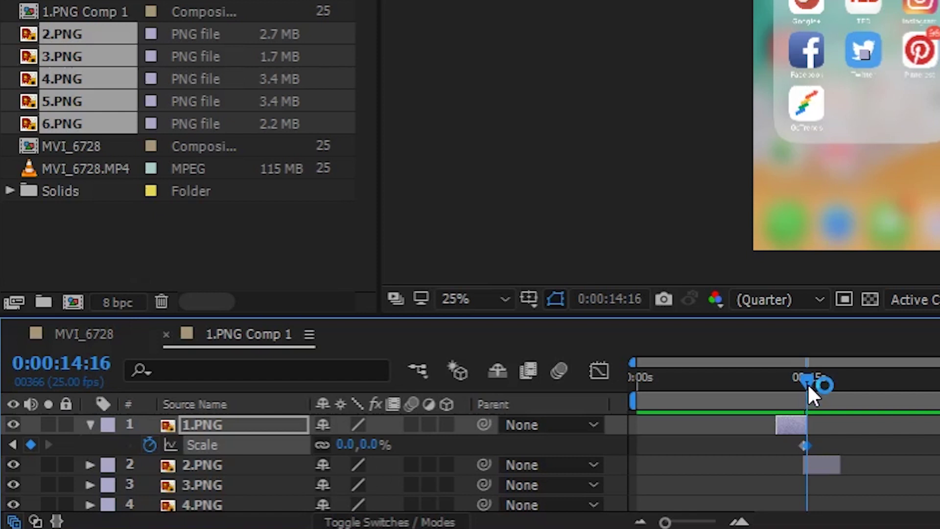
left_click_drag(806, 383, 809, 383)
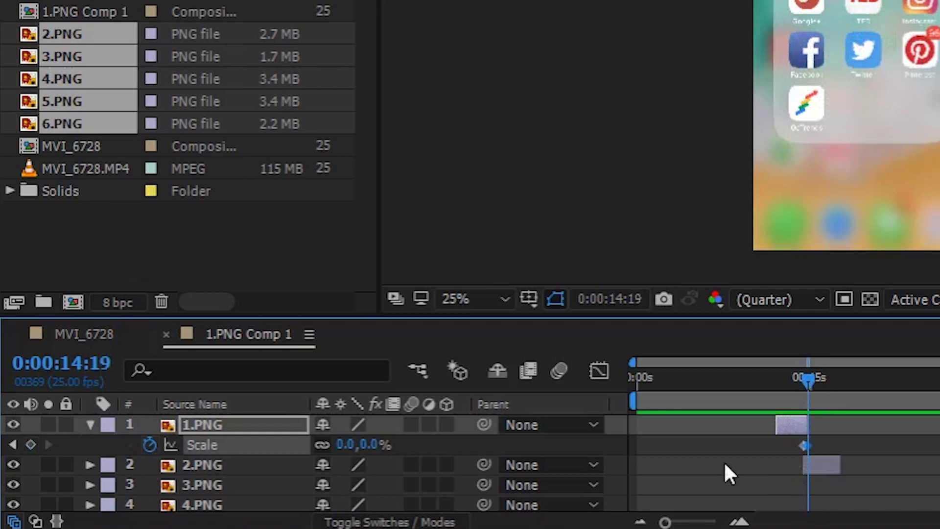
Step: Keyframe 2.PNG's Scale to start at 0% at 14:09, then scrub to preview the pop-up
left_click(204, 464)
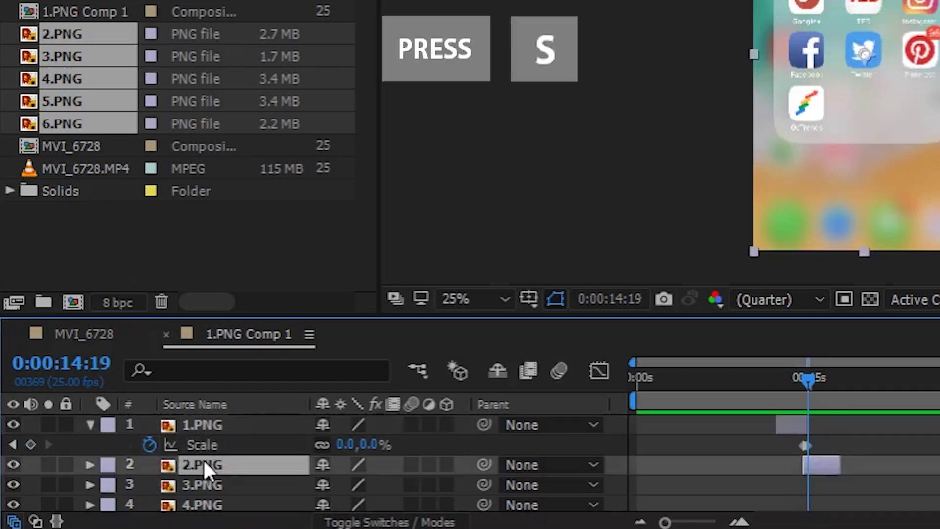
key("s")
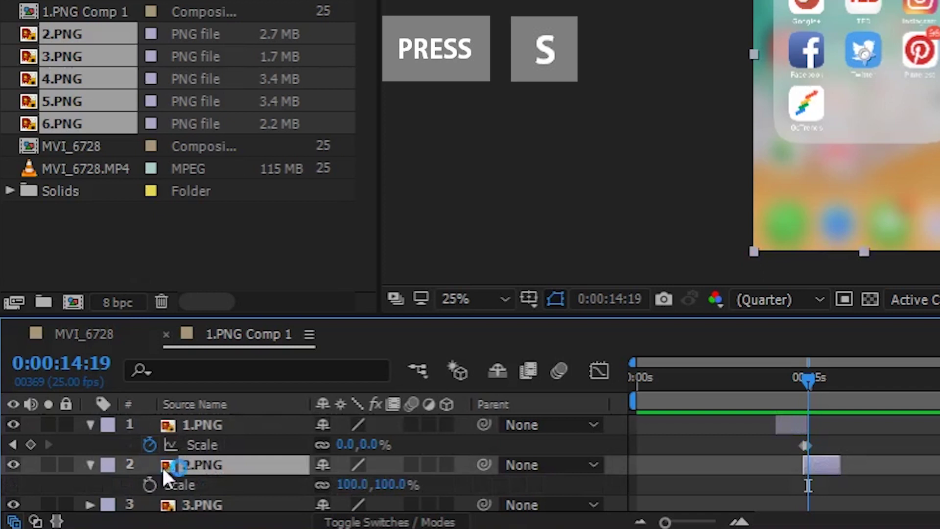
left_click(150, 484)
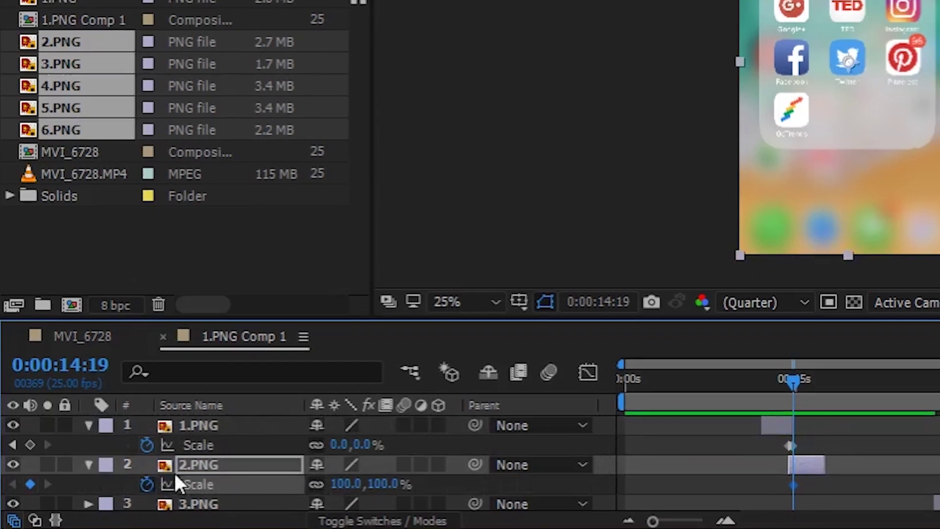
left_click_drag(778, 380, 735, 385)
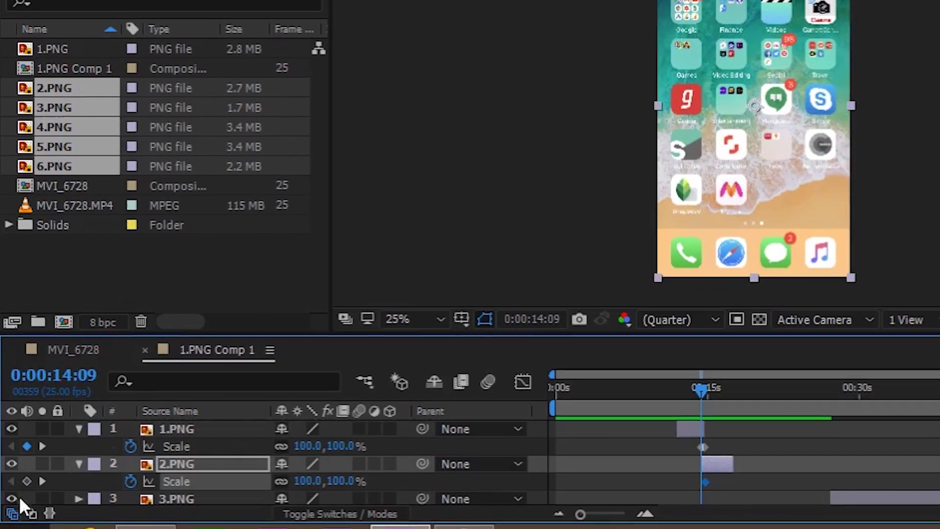
left_click(26, 480)
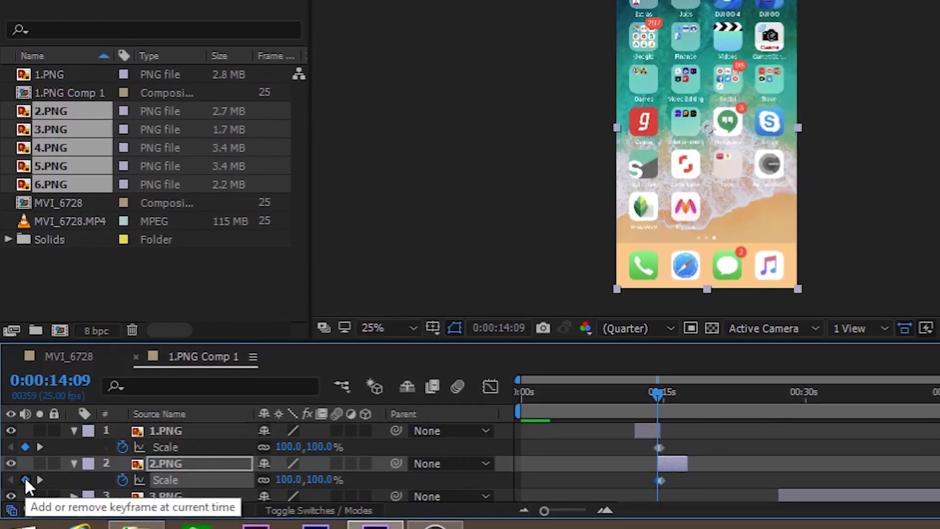
left_click(285, 479)
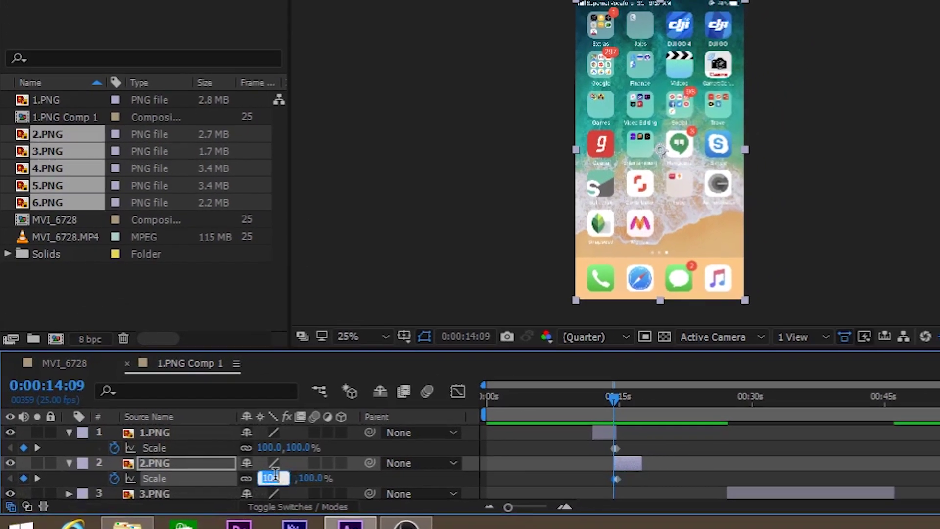
type("0")
key("Return")
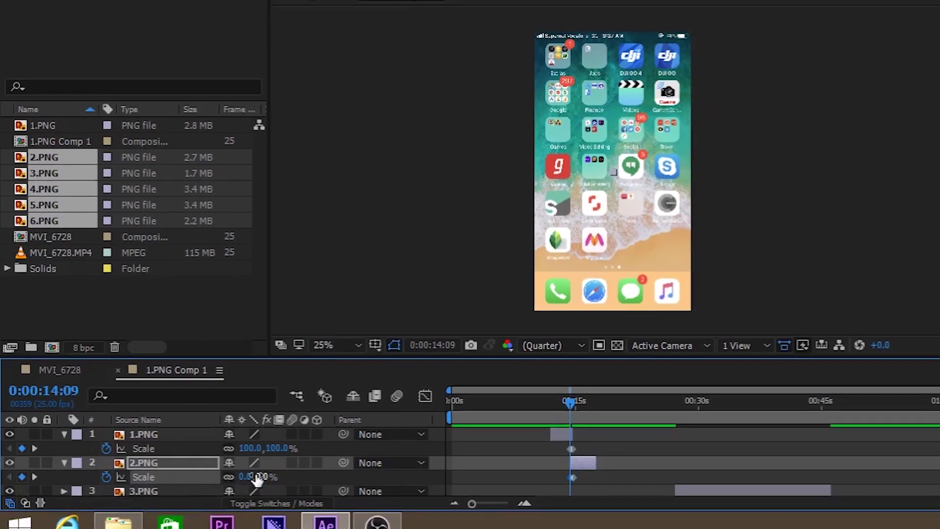
left_click_drag(558, 403, 474, 412)
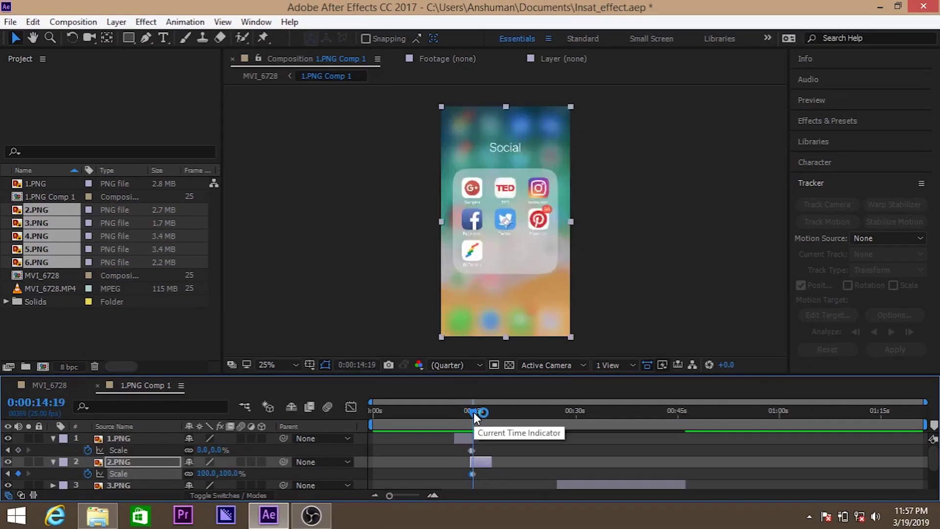
key("ctrl+s")
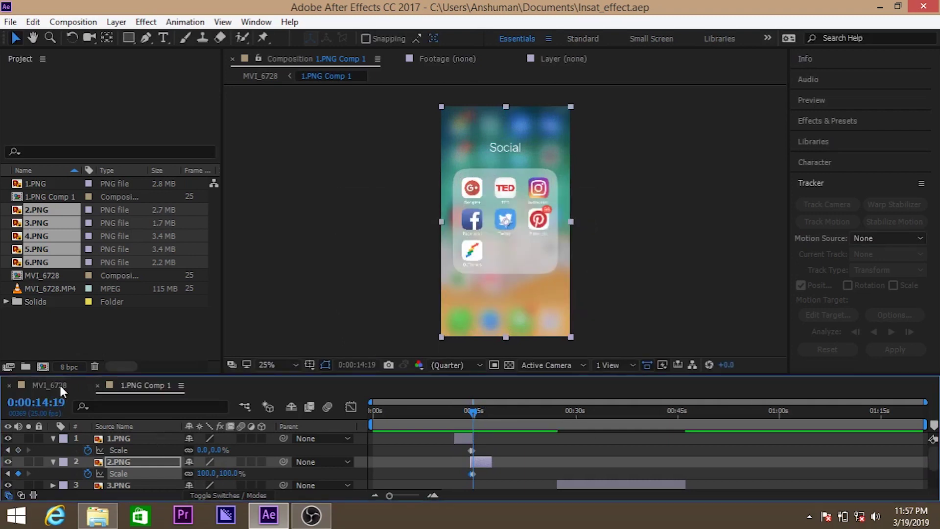
left_click(60, 385)
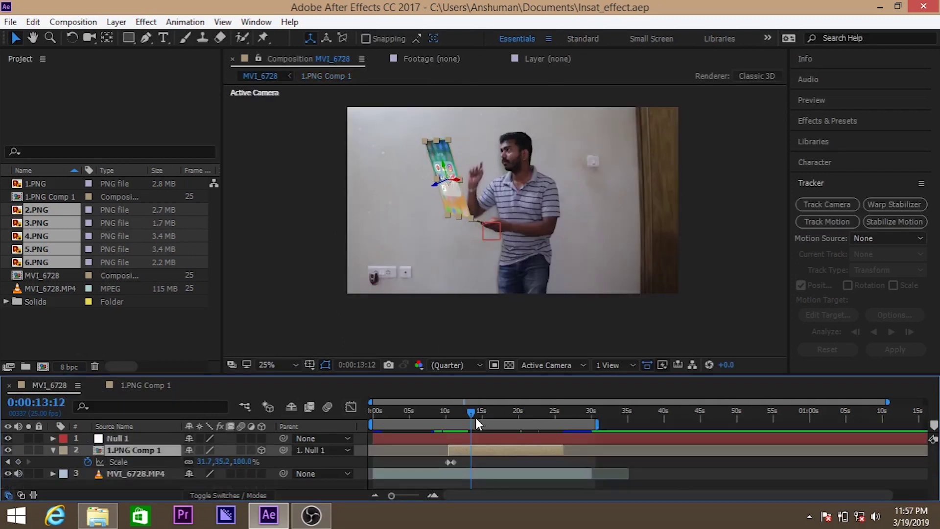
left_click_drag(473, 413, 468, 414)
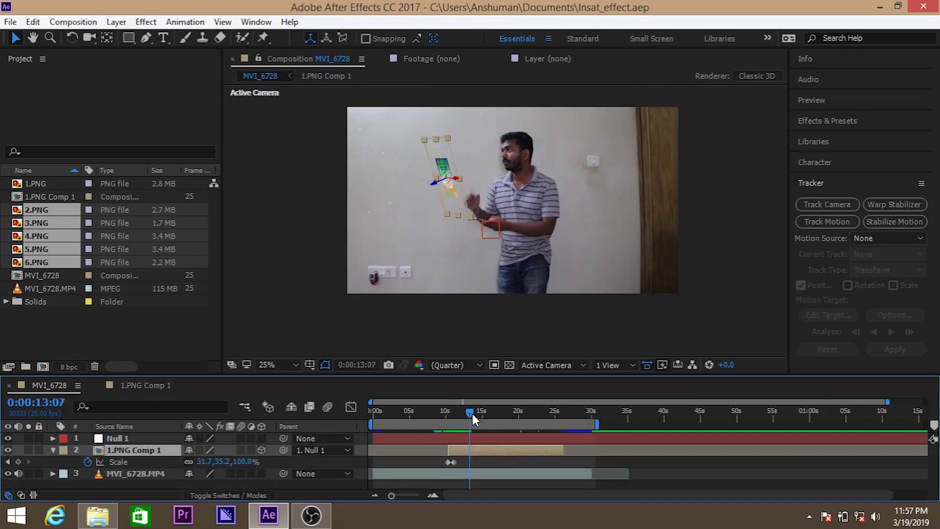
left_click_drag(473, 415, 474, 414)
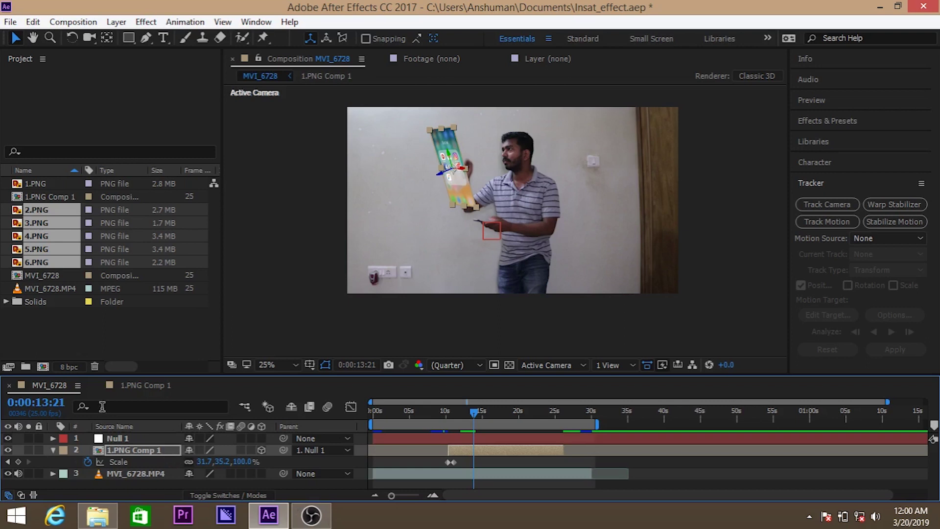
left_click(141, 385)
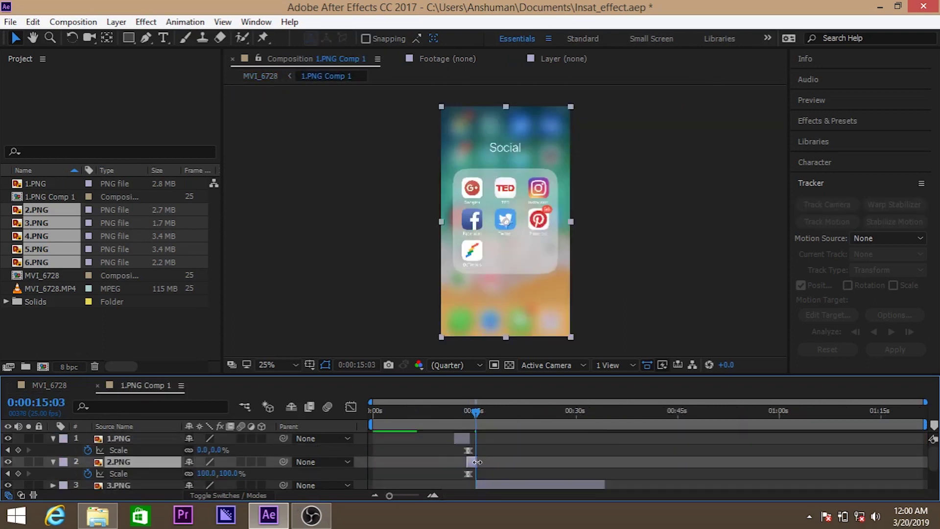
Step: Keyframe 2.PNG's Scale at 15:03 and set it to 0% at 15:14
scroll(65, 443, "down", 1)
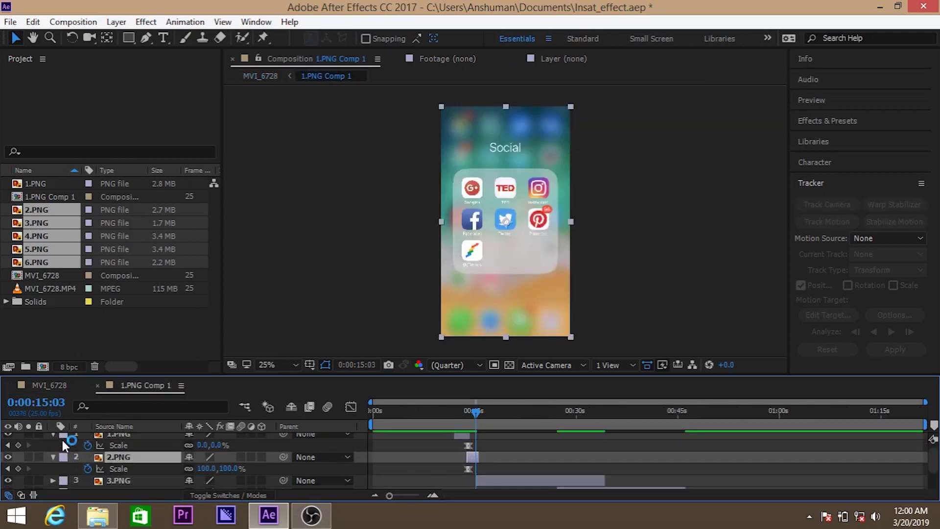
left_click(18, 469)
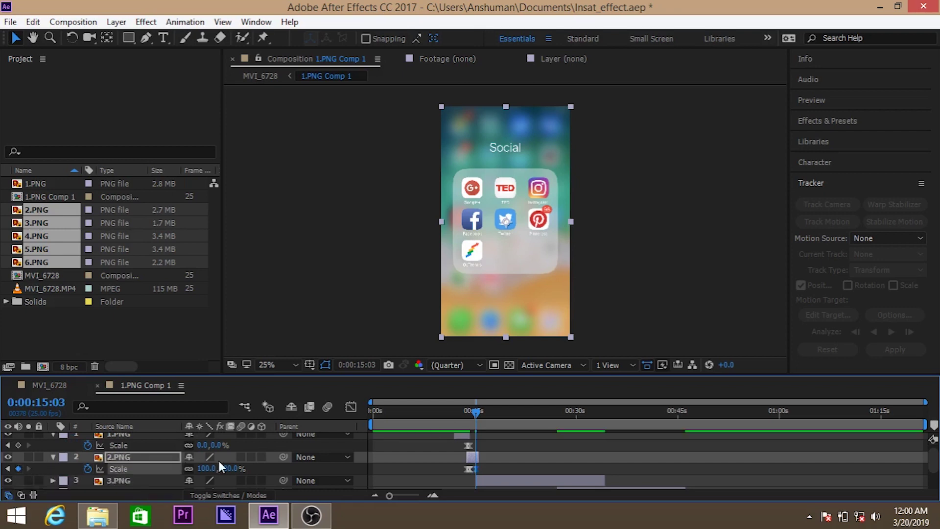
left_click_drag(479, 410, 477, 412)
left_click(18, 469)
left_click(205, 469)
type("00")
key("Return")
Step: Add Scale keyframes to 3.PNG around 15:07 for the transition
left_click(137, 478)
key("s")
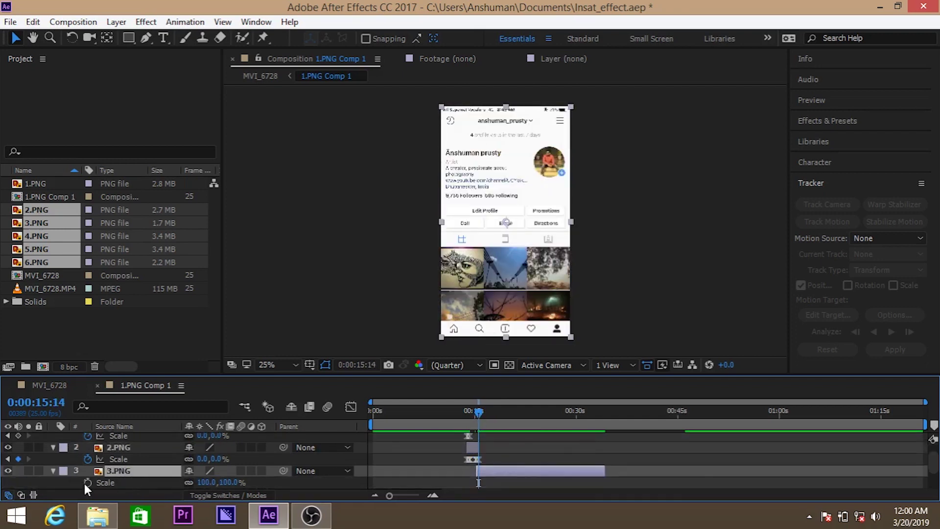
left_click(88, 483)
left_click_drag(478, 412, 475, 412)
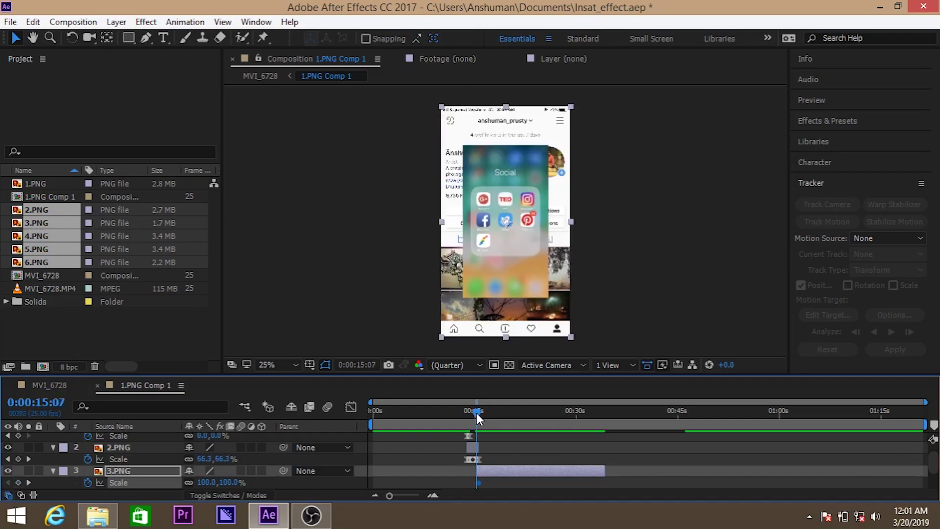
left_click(21, 482)
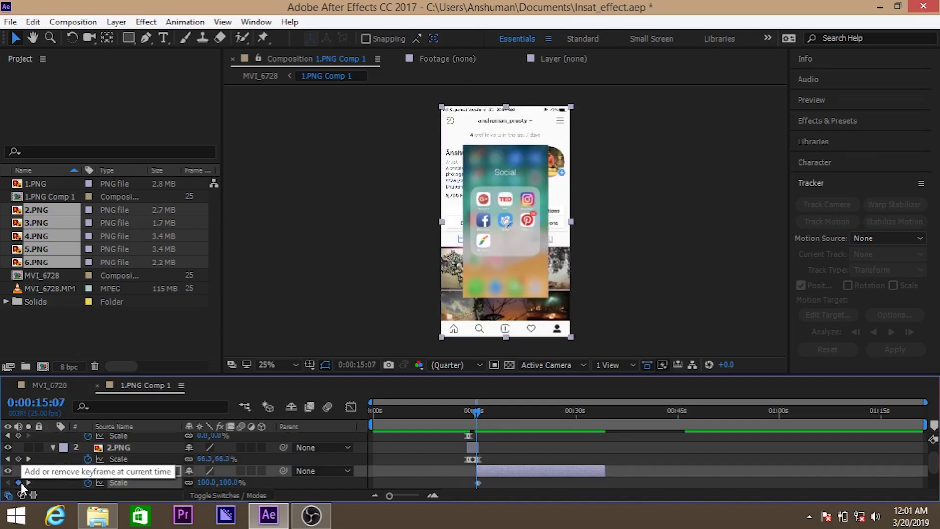
Step: Apply Easy Ease to the selected Scale keyframes
left_click(476, 482)
right_click(477, 482)
mouse_move(538, 474)
left_click(773, 386)
Step: Shift the 2.PNG and 3.PNG Scale keyframes slightly earlier to 15:02
key("equal")
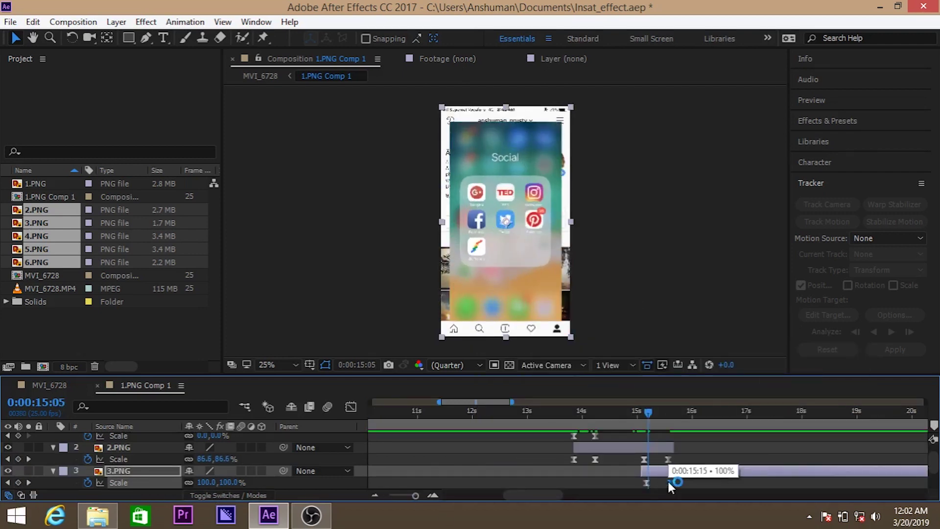
left_click(672, 459)
left_click(671, 482)
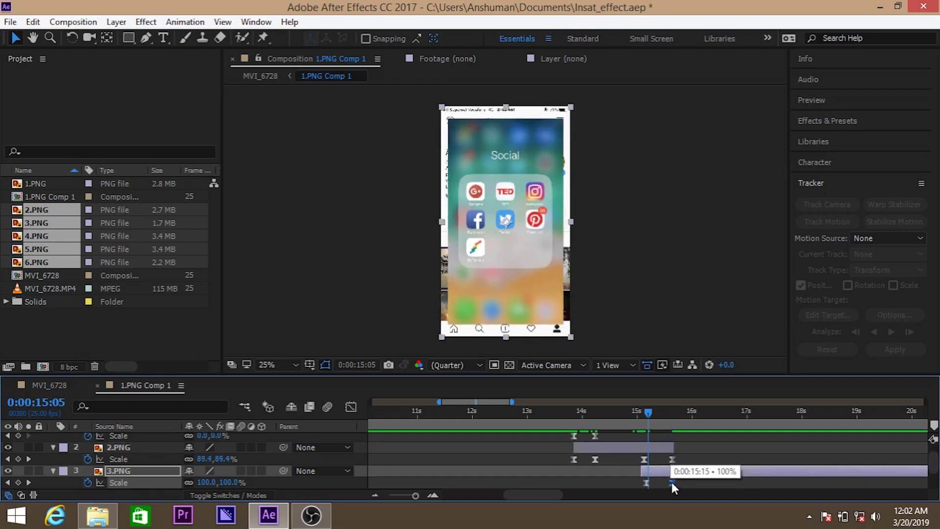
left_click(644, 483)
left_click_drag(644, 483, 642, 459)
left_click_drag(652, 411, 676, 412)
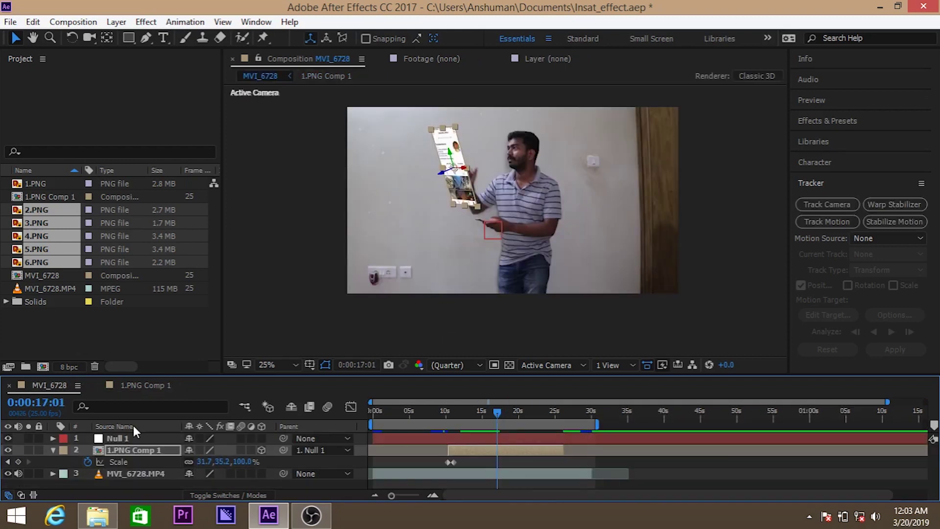
Step: In 1.PNG Comp 1, slide 4.PNG to start at about 18 s
left_click(145, 386)
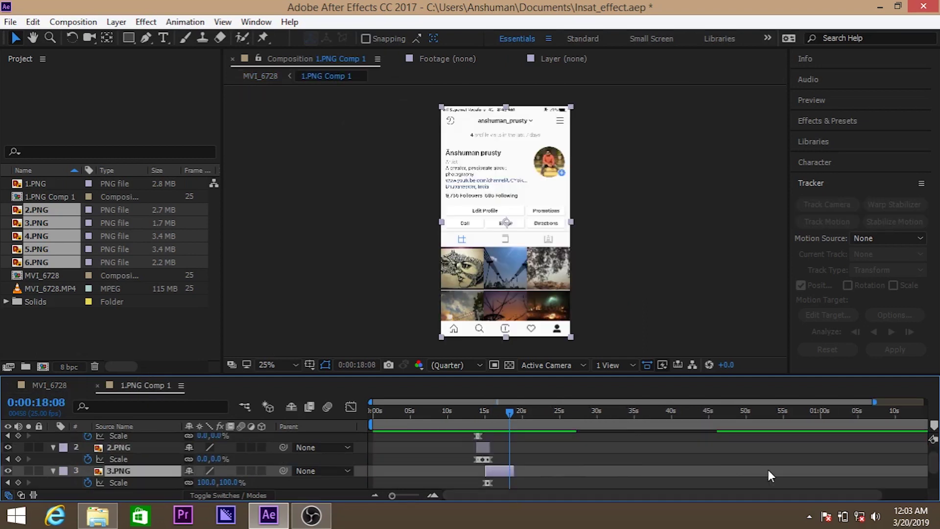
scroll(930, 477, "down", 1)
left_click_drag(592, 463, 531, 470)
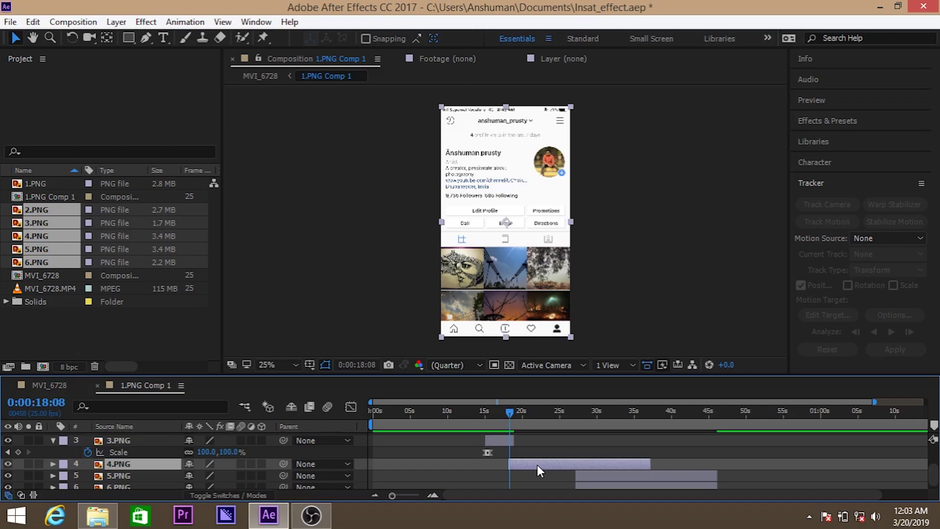
Step: Keyframe 3.PNG's Position at 18:08 and move it up out of frame by 18:21
left_click(137, 439)
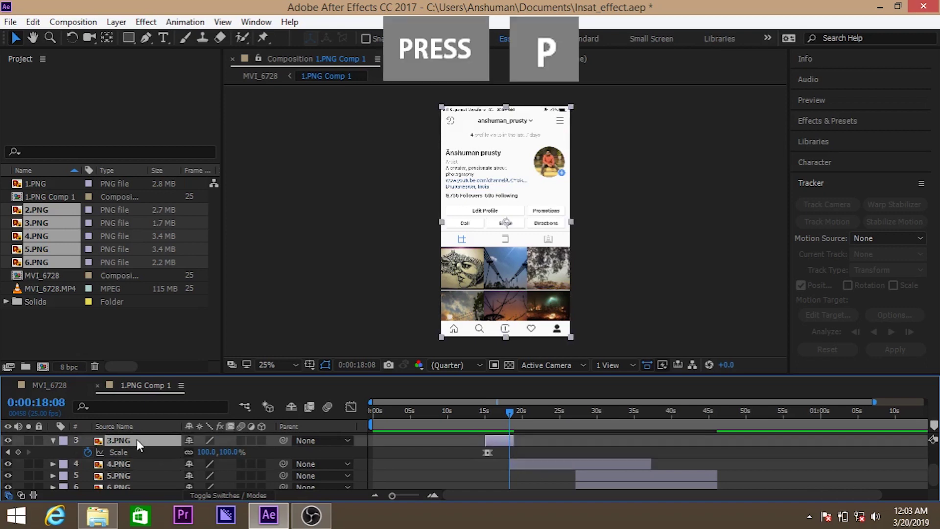
key("p")
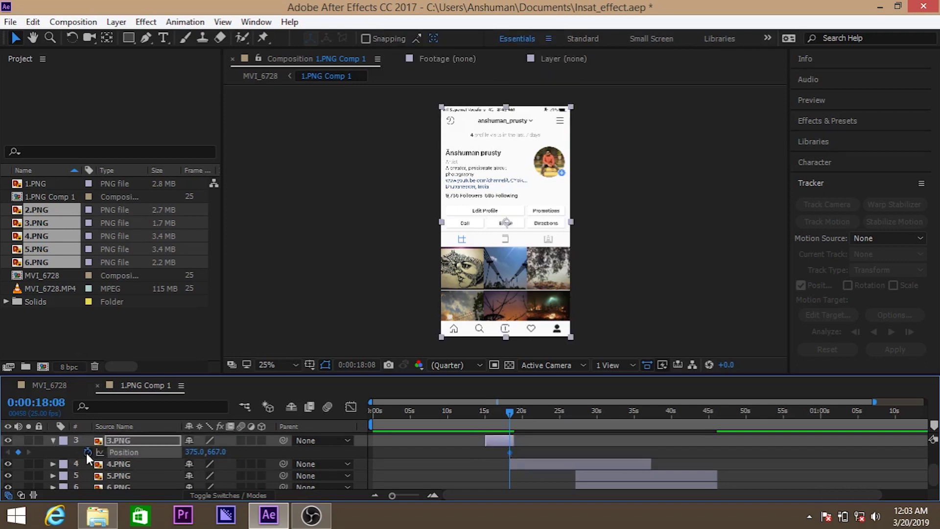
left_click(87, 452)
key("period")
key("comma")
key("comma")
key("comma")
key("period")
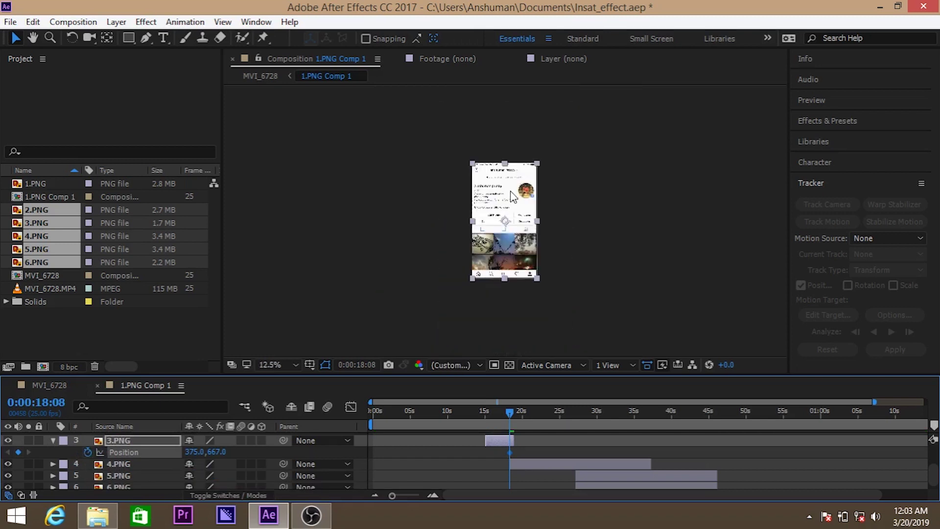
left_click_drag(510, 409, 514, 410)
left_click_drag(495, 197, 495, 84)
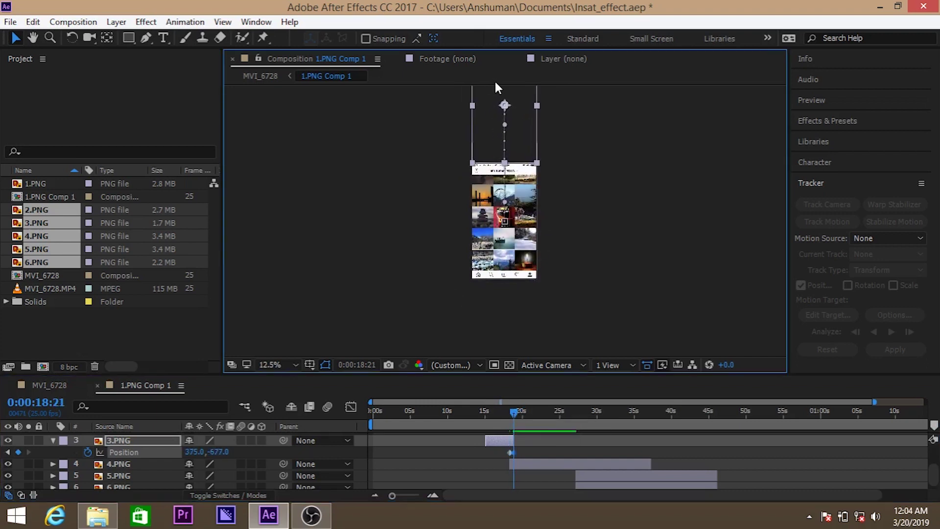
Step: Add Position keyframes to 4.PNG at 18:07 and later, hiding 3.PNG to see it
left_click(527, 465)
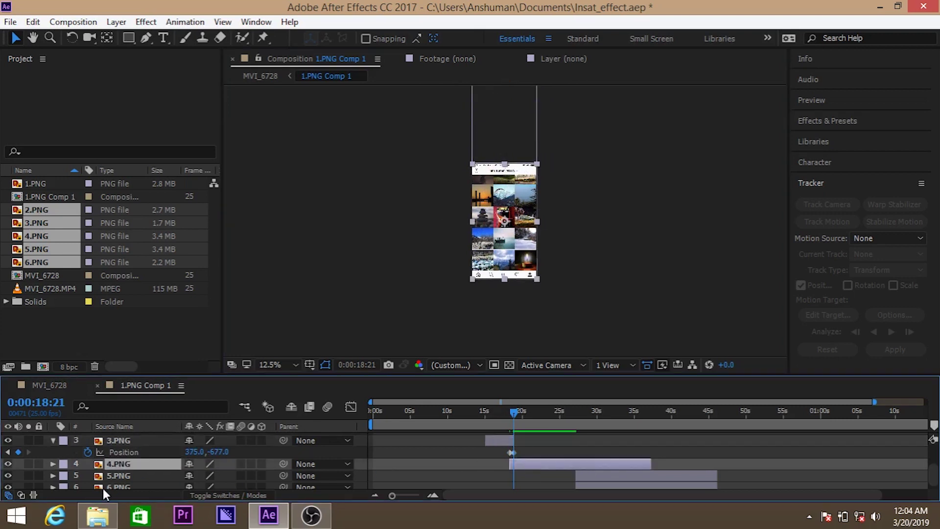
key("p")
key("alt+shift+p")
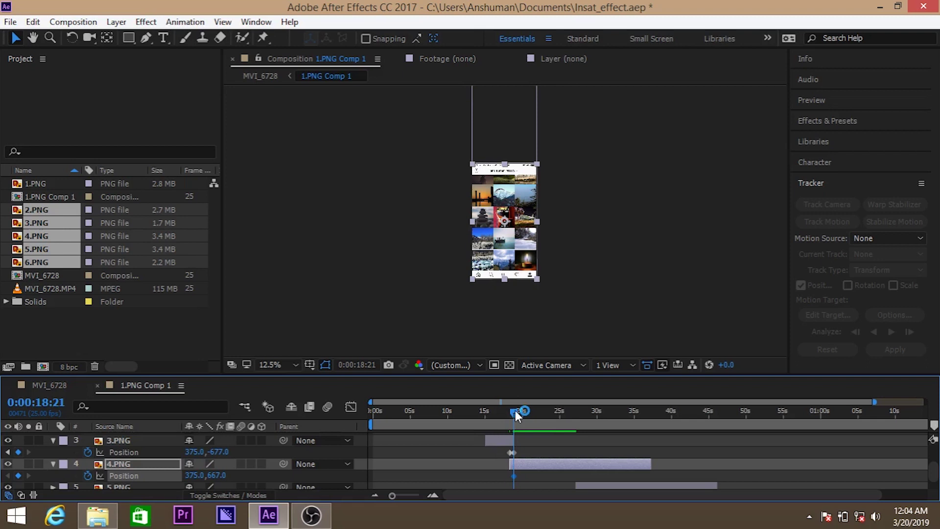
left_click_drag(513, 411, 510, 410)
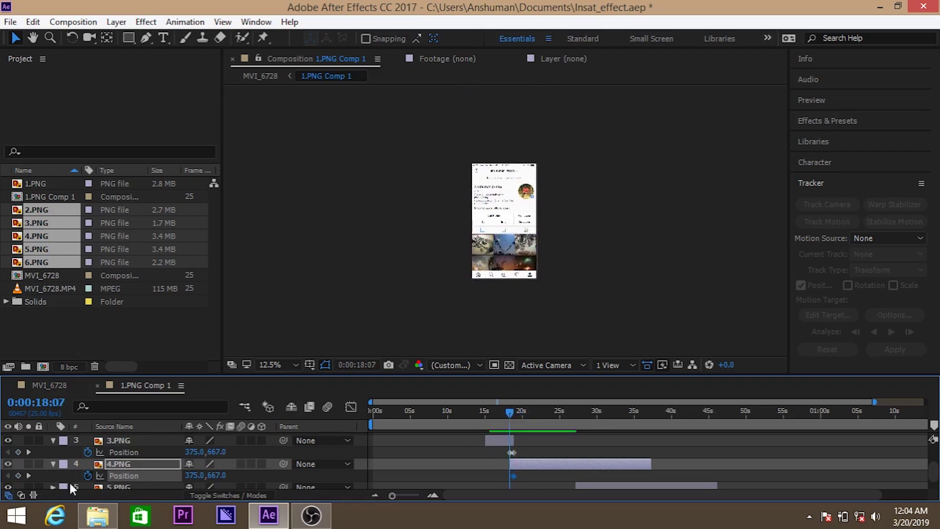
left_click(18, 476)
left_click(8, 440)
key("space")
Step: Move 4.PNG's start keyframe to 18:08 below the frame, then preview the scroll to 18:22
left_click_drag(392, 494, 415, 495)
key("Delete")
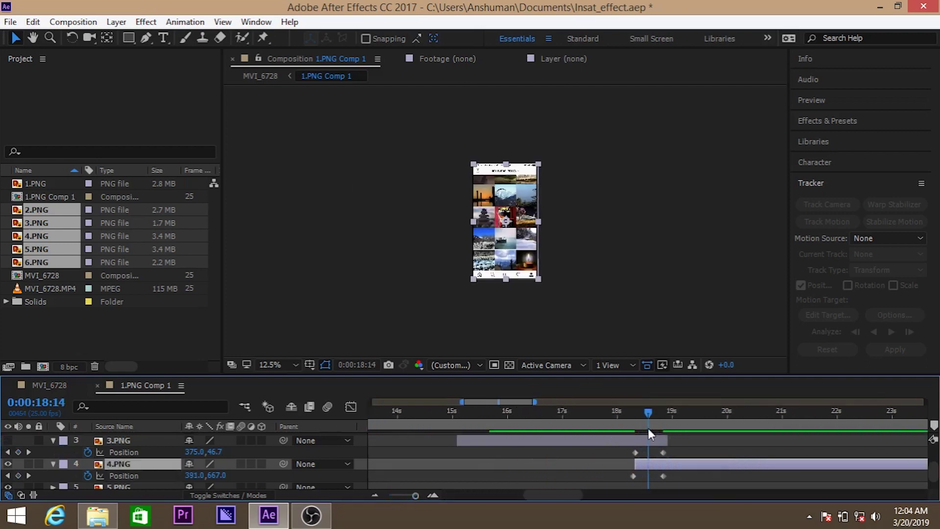
left_click_drag(648, 412, 635, 414)
left_click_drag(633, 474, 636, 475)
left_click_drag(515, 216, 512, 328)
left_click_drag(633, 411, 668, 409)
Step: Preview the tracked panel animation in MVI_6728, stopping at 19:06
left_click(51, 385)
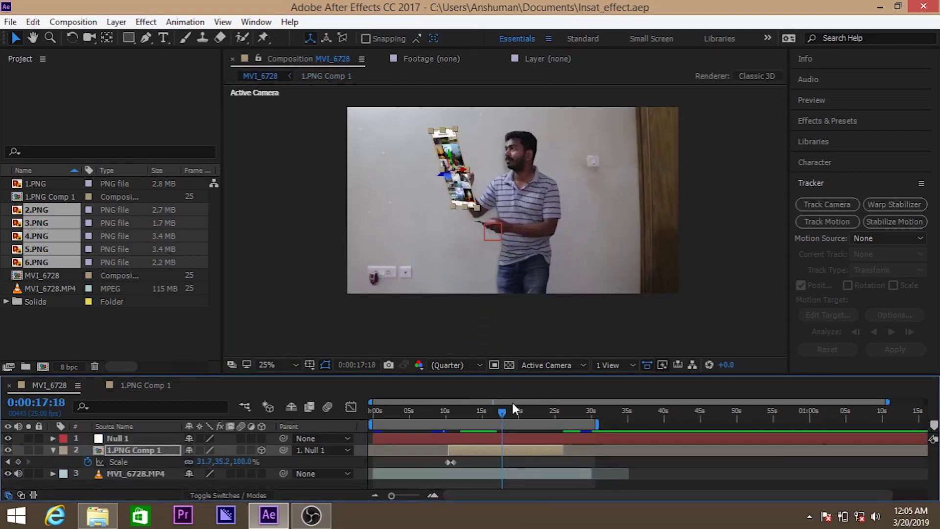
left_click_drag(507, 410, 481, 421)
key("space")
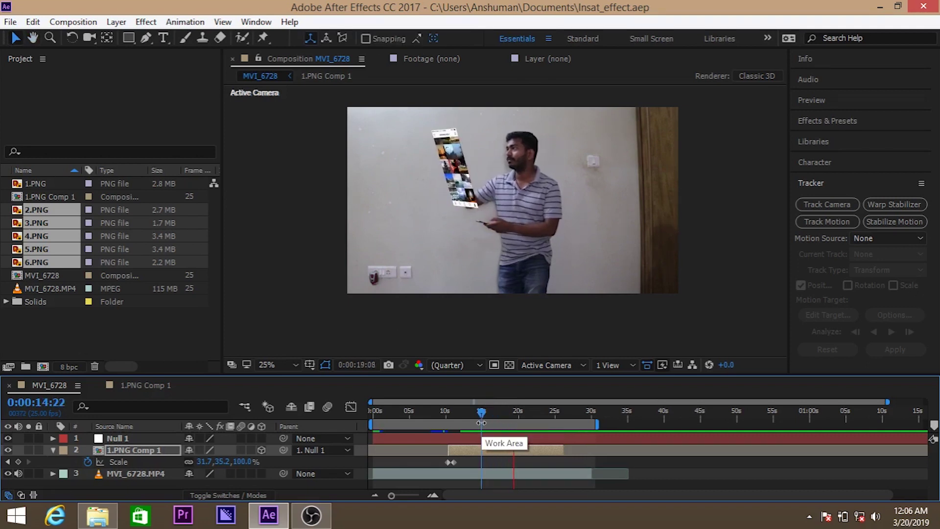
key("space")
left_click_drag(518, 410, 513, 415)
Step: In 1.PNG Comp 1, trim 5.PNG to end near 23 s and slide 6.PNG earlier to follow
left_click(145, 386)
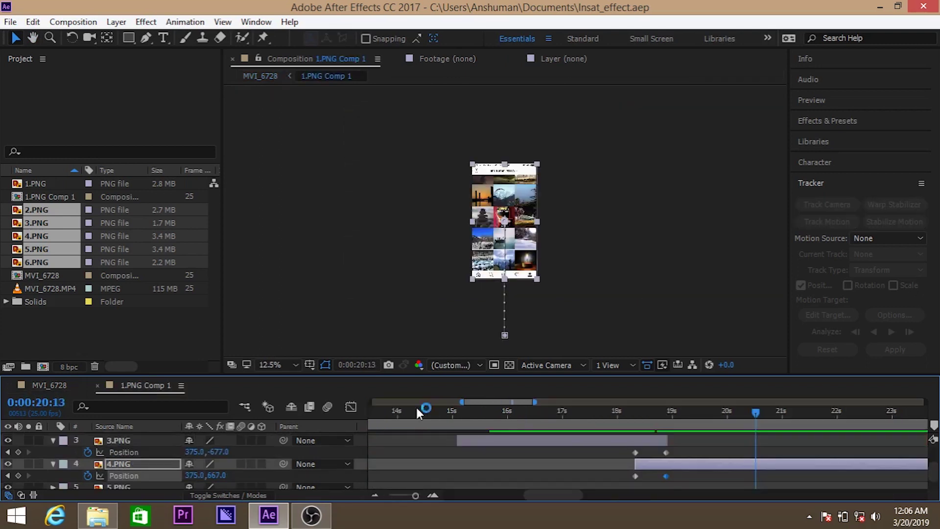
scroll(934, 477, "down", 1)
left_click_drag(765, 470, 686, 474)
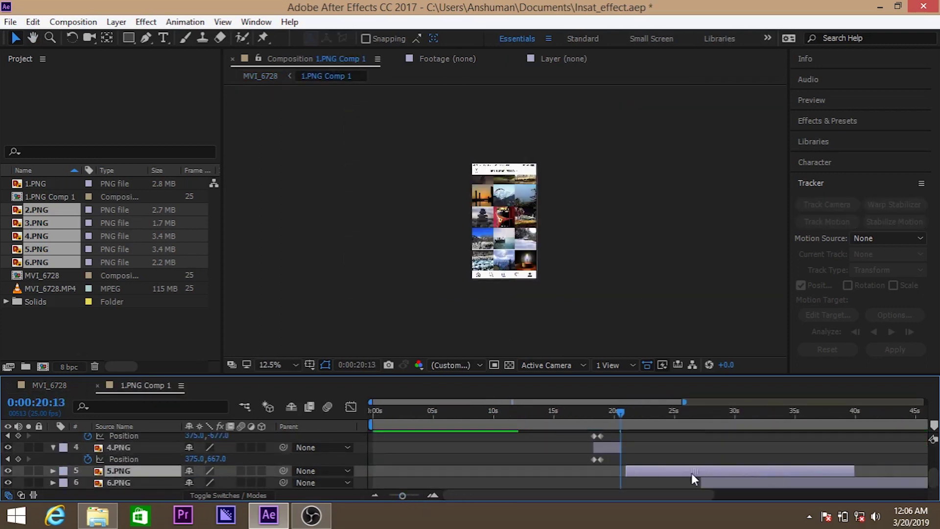
left_click_drag(807, 473, 650, 473)
left_click_drag(734, 482, 675, 482)
Step: Keyframe 4.PNG's Position at 20:13 and push it up off the phone screen a few frames later
left_click(19, 458)
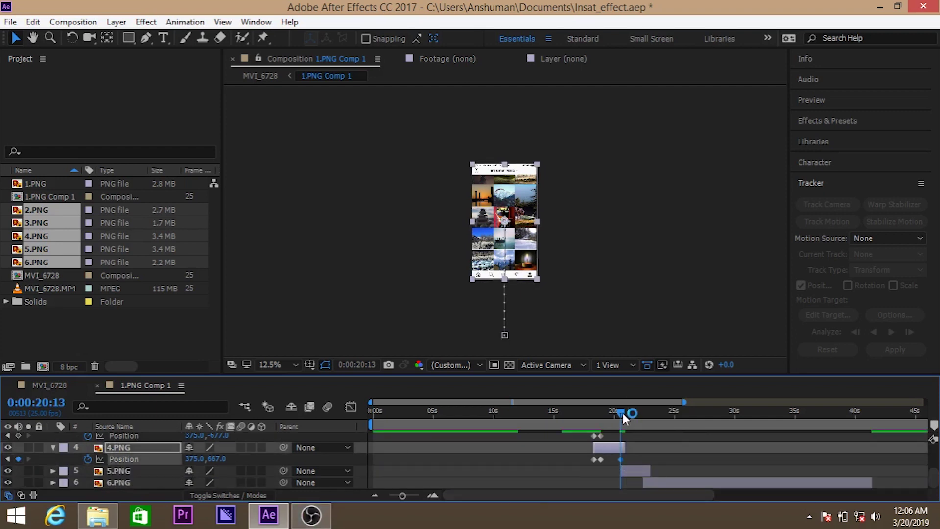
left_click_drag(623, 412, 626, 413)
left_click_drag(497, 192, 495, 86)
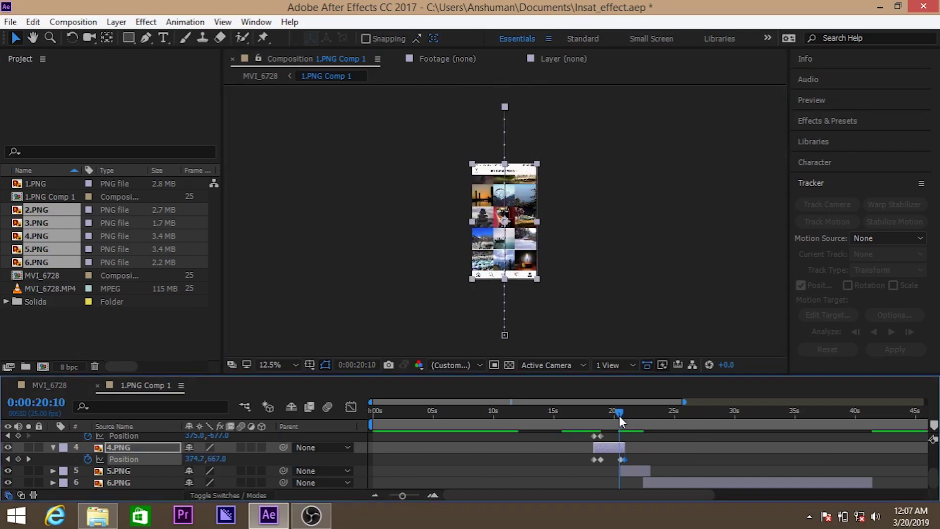
left_click_drag(619, 416, 625, 418)
scroll(935, 477, "up", 2)
scroll(935, 477, "down", 1)
left_click_drag(636, 465, 580, 442)
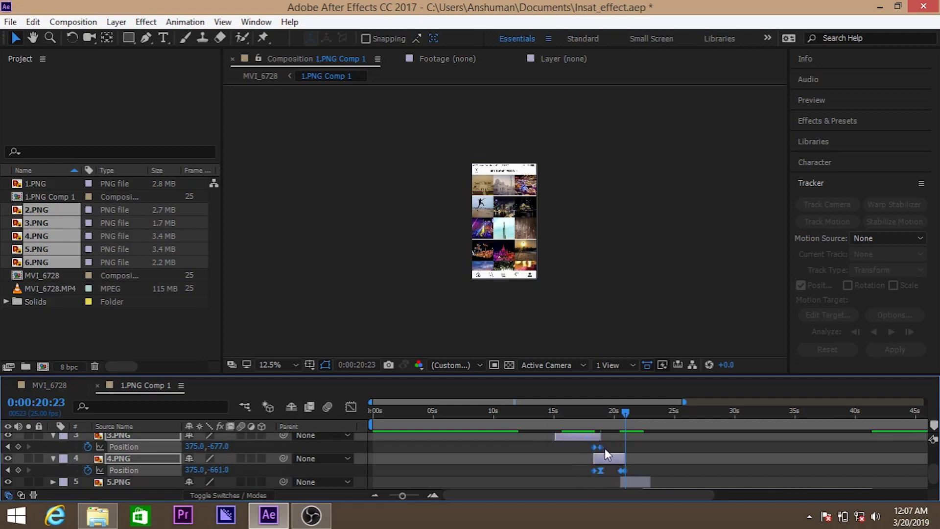
Step: Apply Easy Ease to 4.PNG's and 3.PNG's Position keyframes
right_click(599, 447)
mouse_move(621, 437)
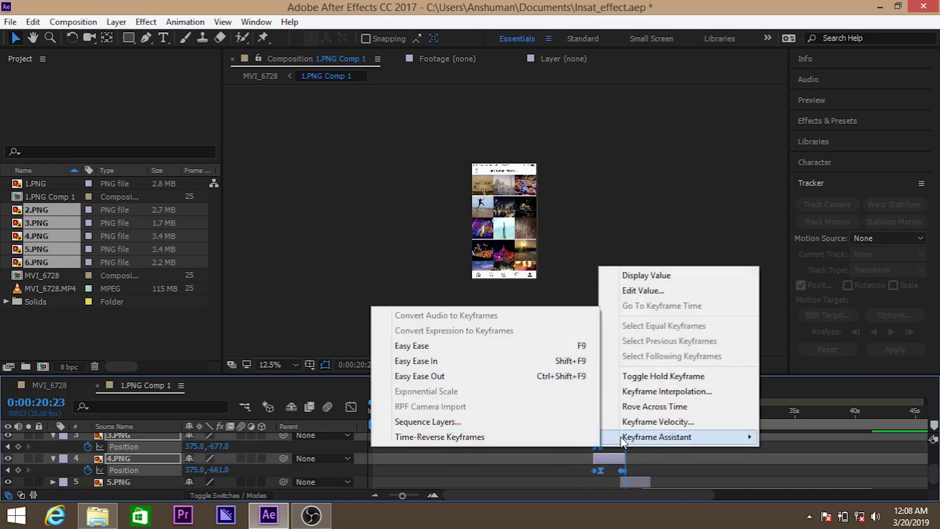
left_click(533, 348)
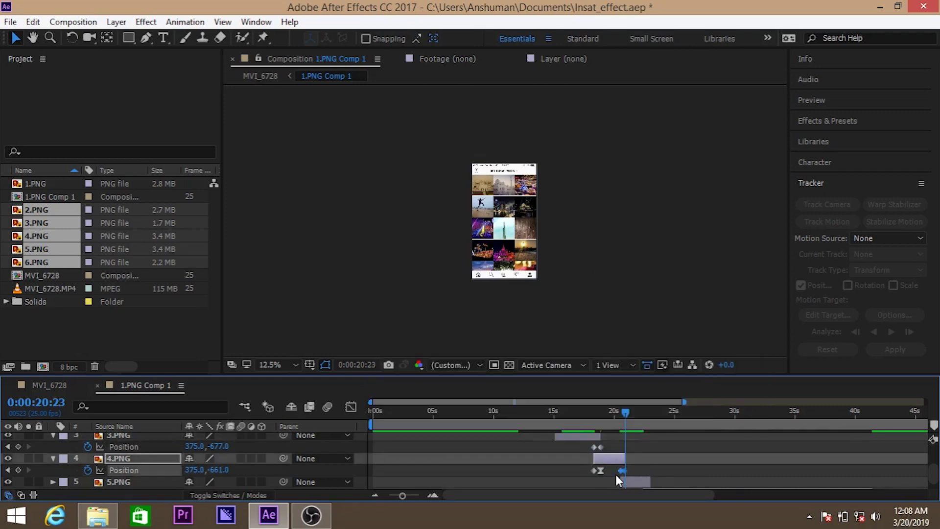
left_click(600, 447)
right_click(601, 448)
left_click(543, 351)
Step: Apply Easy Ease to both of 4.PNG's Position keyframes
left_click(596, 469)
right_click(597, 470)
mouse_move(681, 474)
left_click(521, 379)
right_click(622, 470)
mouse_move(685, 459)
left_click(573, 308)
Step: Keyframe 5.PNG's Position at 20:13 with it moved down, hiding 4.PNG
left_click(135, 481)
key("p")
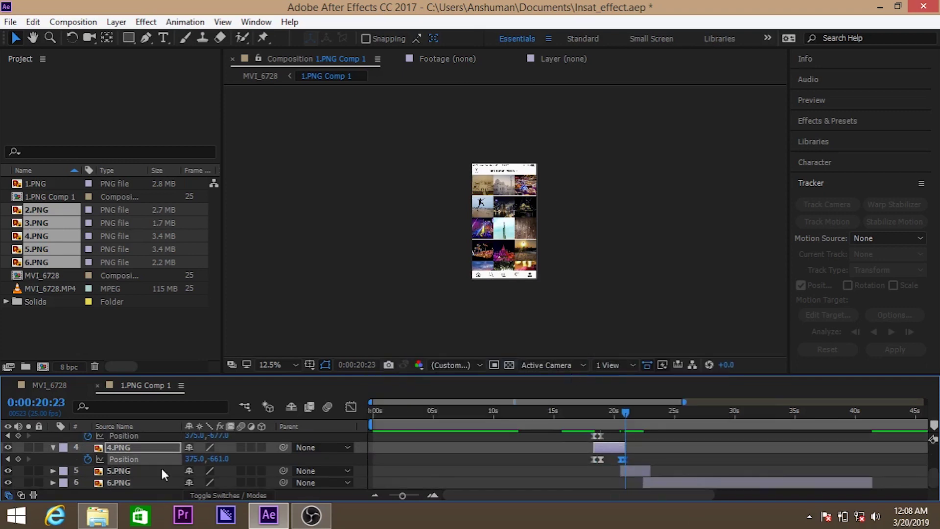
left_click(87, 482)
left_click(620, 412)
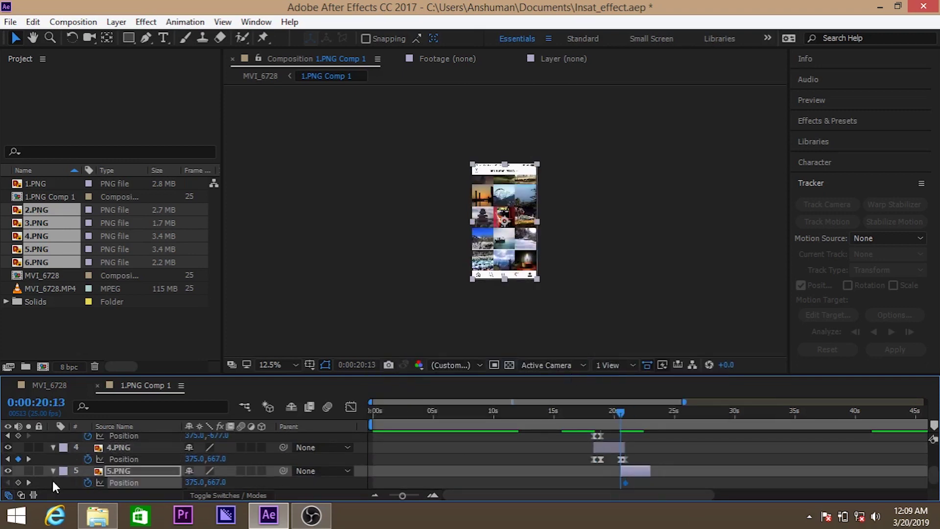
left_click(19, 479)
left_click(8, 447)
left_click_drag(505, 257, 507, 313)
Step: Check 5.PNG's Position keyframe at 21:00 and save the project
left_click(627, 412)
left_click_drag(636, 481, 611, 487)
right_click(622, 483)
key("Escape")
scroll(656, 465, "down", 1)
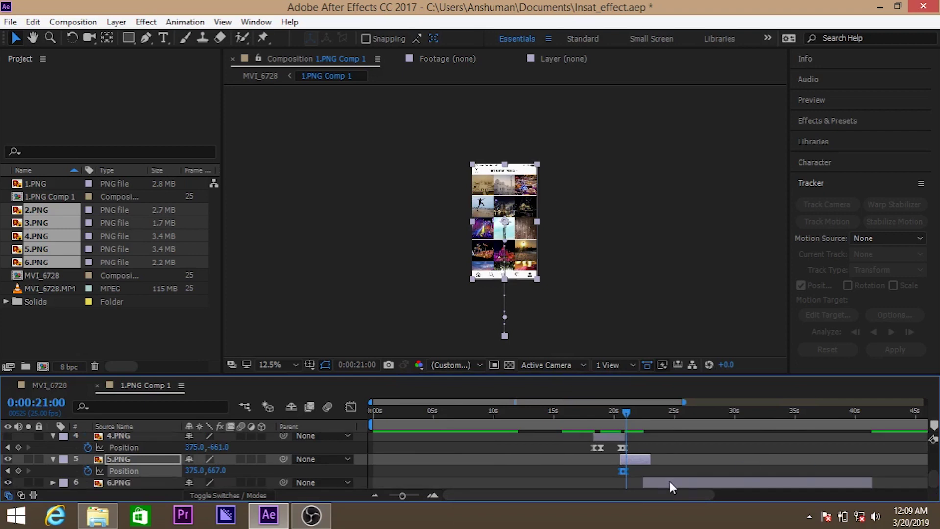
key("ctrl+s")
Step: In MVI_6728, nudge the floating panel slightly down-left at 21:18 and check frames through 22:00
left_click(49, 385)
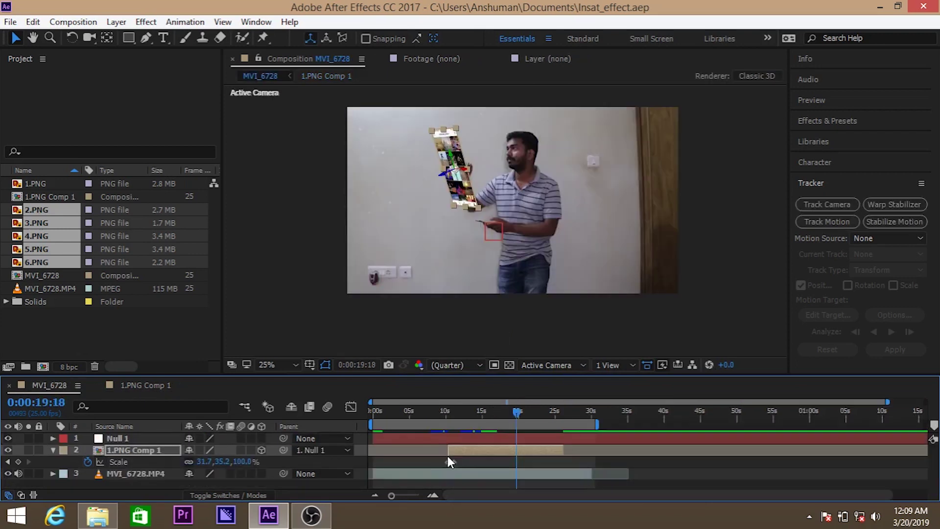
left_click_drag(514, 411, 533, 411)
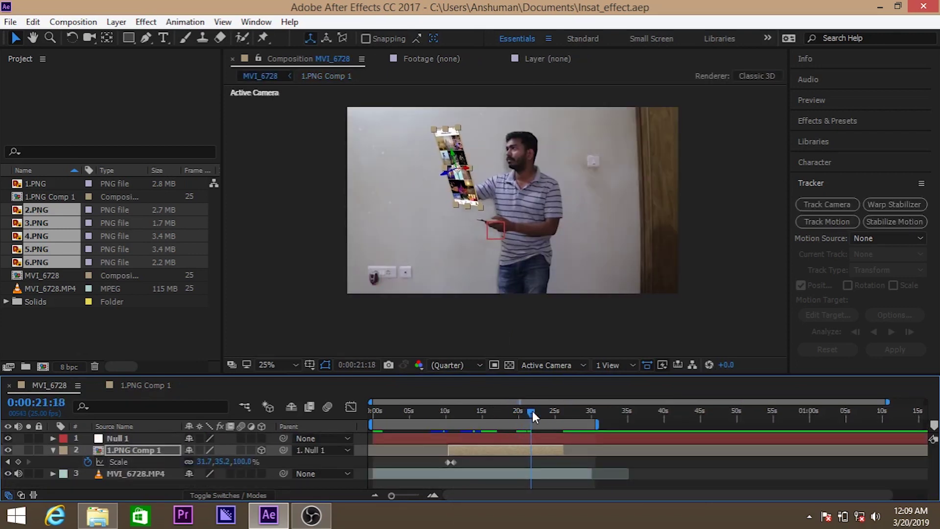
left_click_drag(467, 194, 460, 201)
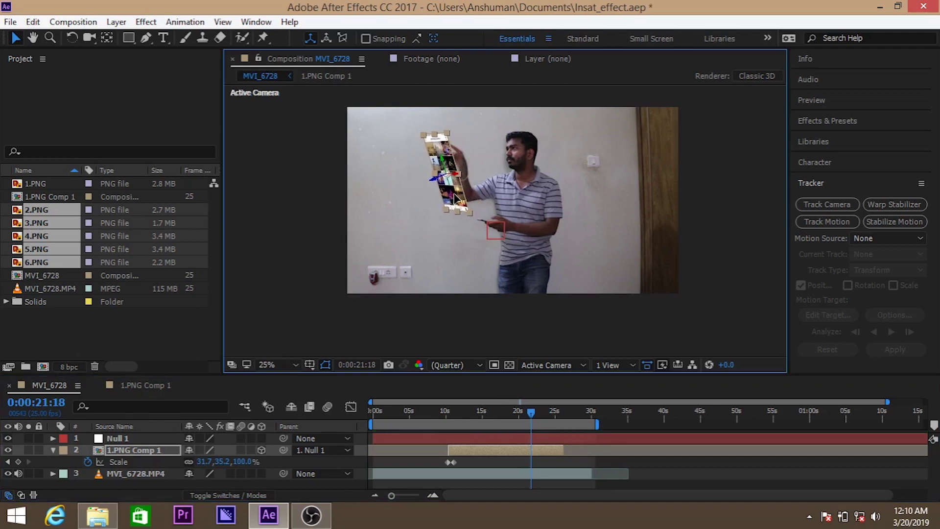
left_click(533, 414)
left_click(532, 418)
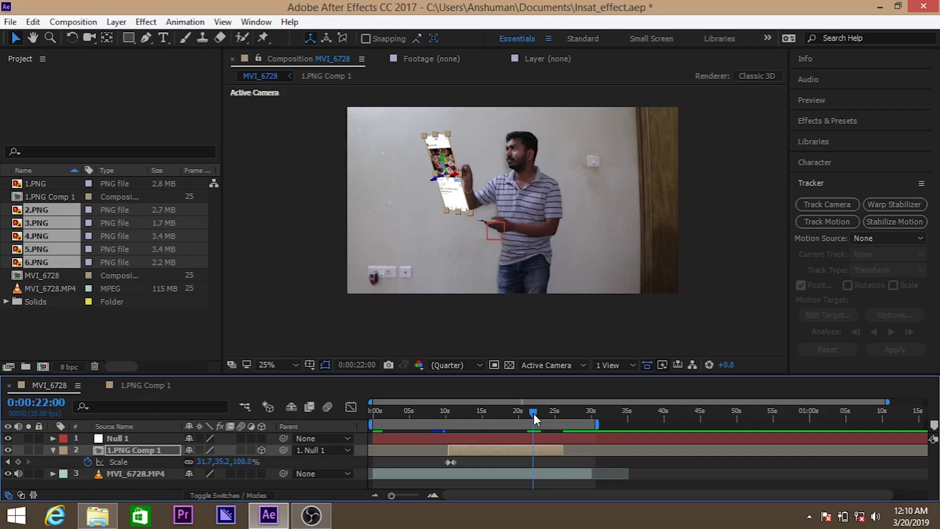
Step: In 1.PNG Comp 1, make 6.PNG start at 23:01
left_click(150, 384)
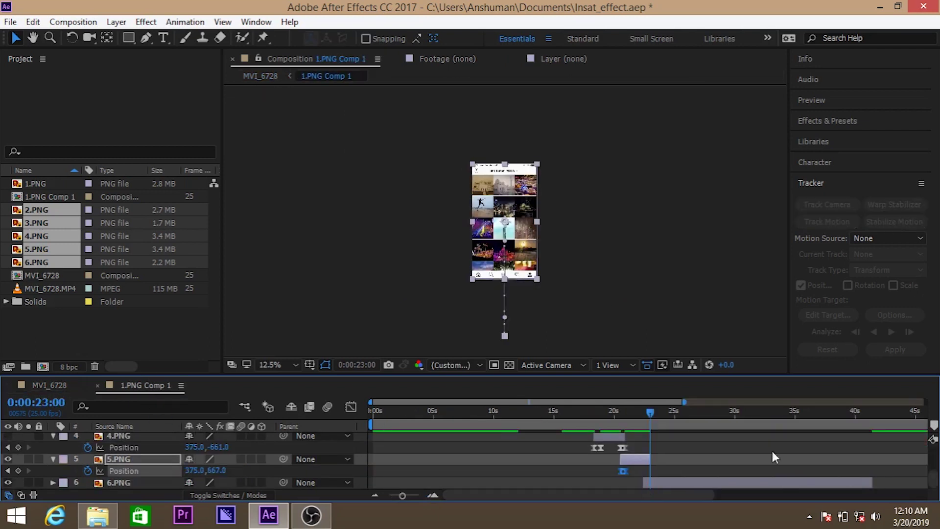
left_click_drag(641, 415, 650, 417)
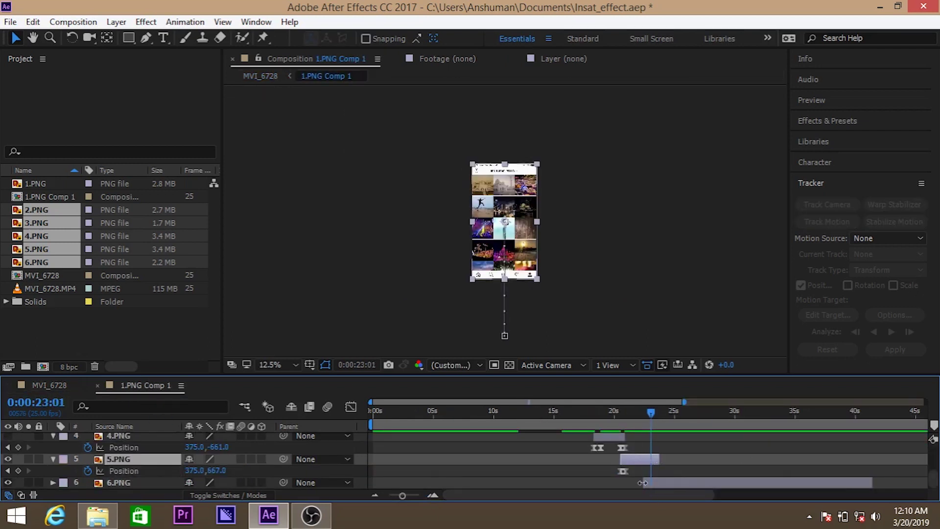
left_click_drag(642, 482, 650, 482)
Step: Keyframe 5.PNG's Scale from 100% down to 0% at about 23:12
left_click(658, 458)
key("s")
left_click(88, 470)
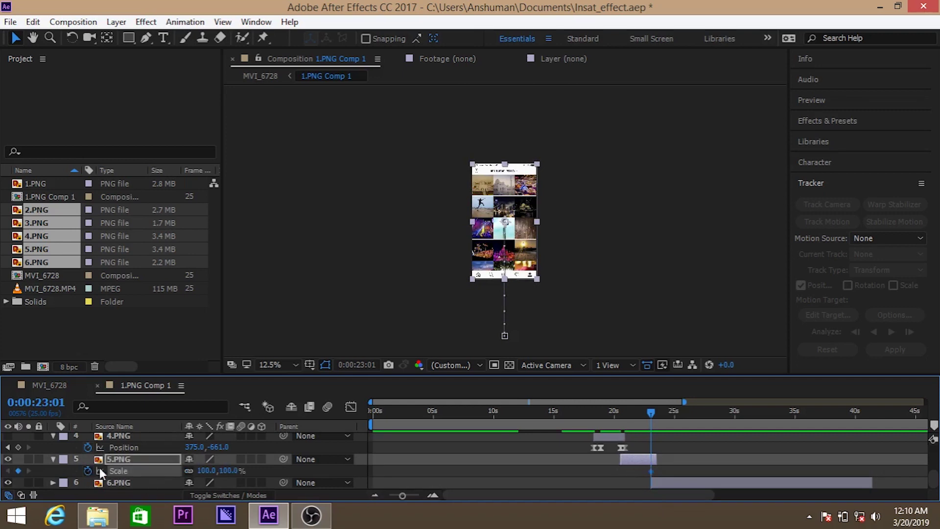
left_click_drag(650, 412, 656, 416)
left_click(205, 471)
type("0")
key("Return")
Step: Keyframe 6.PNG's Scale to grow from 0% at about 23:02, then select the new keyframes
left_click(128, 482)
key("s")
left_click(88, 482)
left_click_drag(656, 414, 660, 415)
left_click(206, 482)
type("0")
key("Return")
left_click_drag(664, 453, 647, 481)
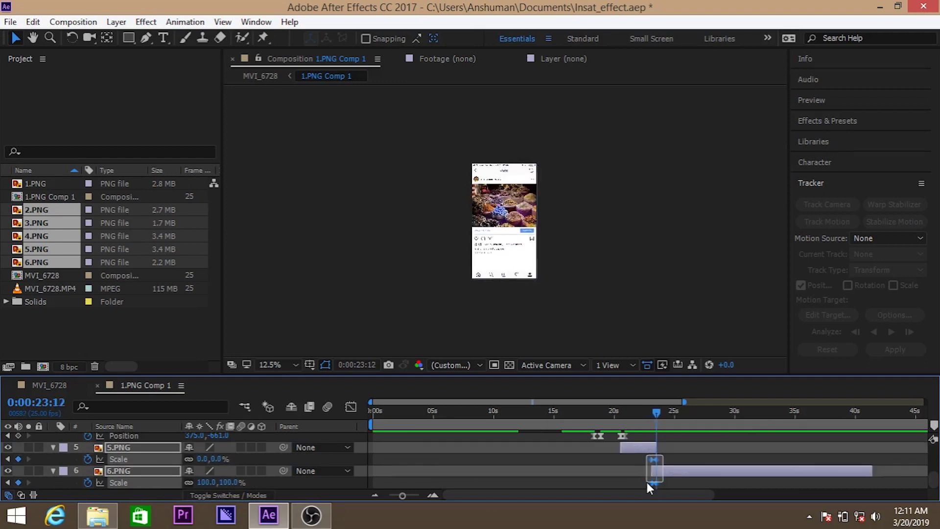
right_click(654, 483)
key("Escape")
Step: Save, then in MVI_6728 add a Scale keyframe for the panel at 25:15
left_click_drag(657, 413, 650, 416)
key("ctrl+s")
left_click(48, 385)
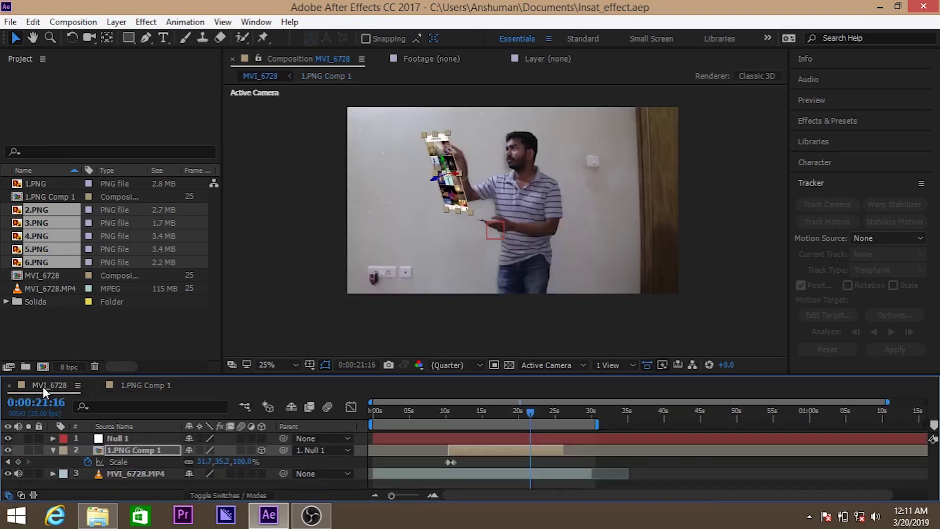
left_click_drag(551, 416, 560, 416)
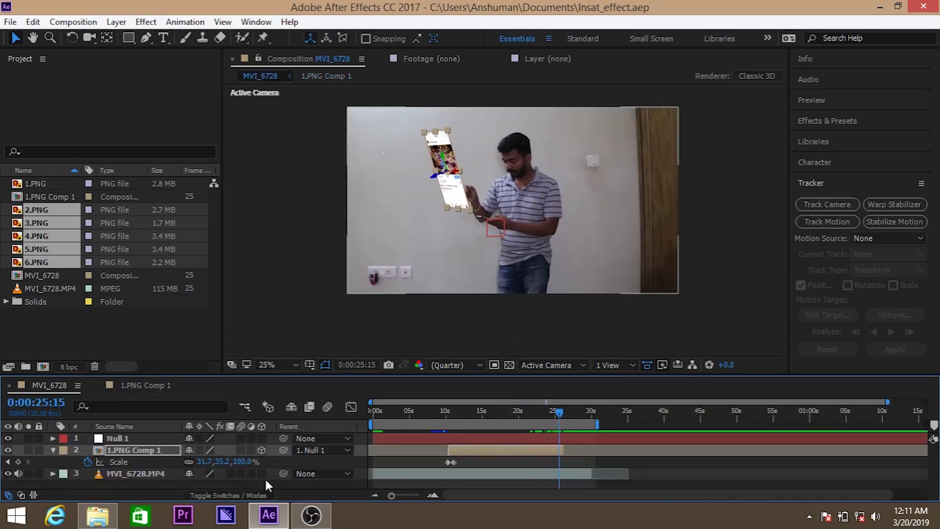
left_click(18, 461)
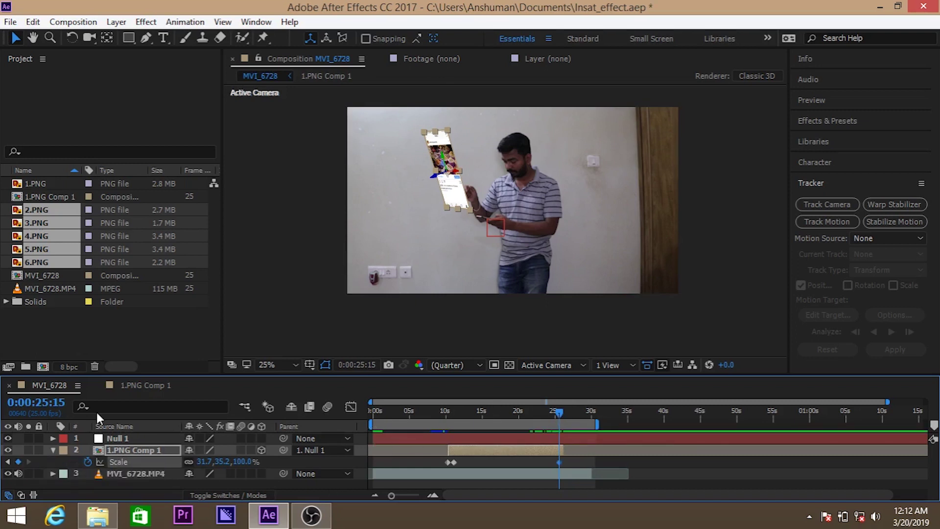
Step: Lower the panel's anchor point toward the hand with the Pan Behind tool
key("y")
left_click_drag(444, 172, 458, 211)
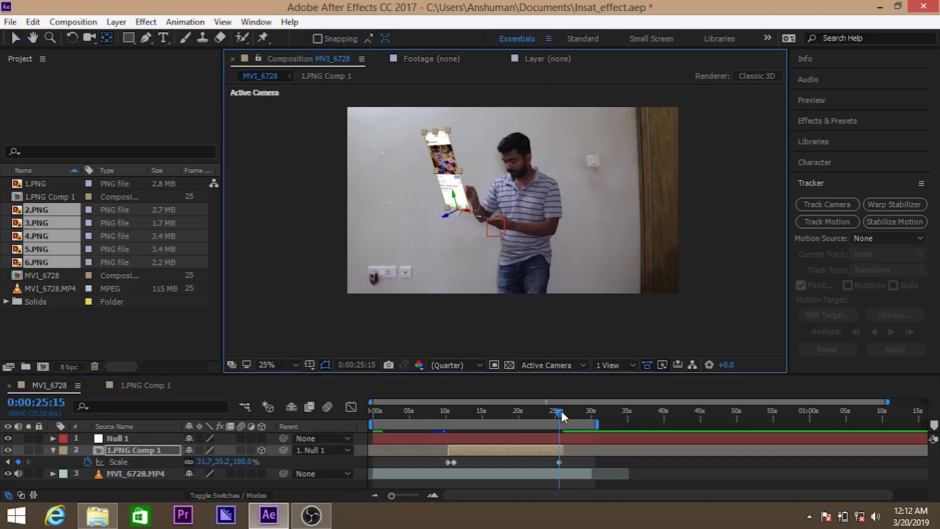
mouse_move(561, 410)
left_mouse_down()
mouse_move(447, 424)
mouse_move(565, 417)
left_mouse_up()
Step: Set the panel's Scale to 0% at 26:04 and select all three Scale keyframes
left_click(19, 461)
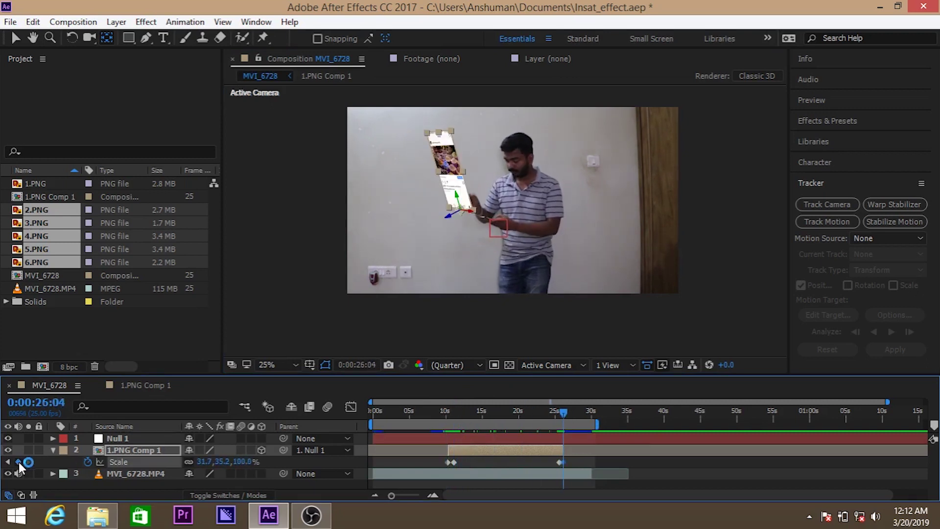
left_click(201, 462)
type("0")
key("Return")
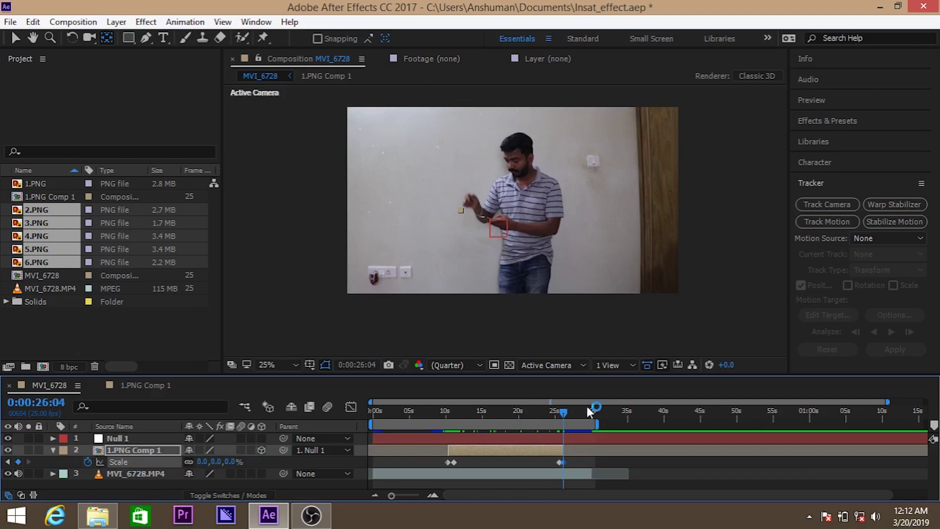
mouse_move(564, 410)
left_mouse_down()
mouse_move(556, 412)
mouse_move(565, 412)
left_mouse_up()
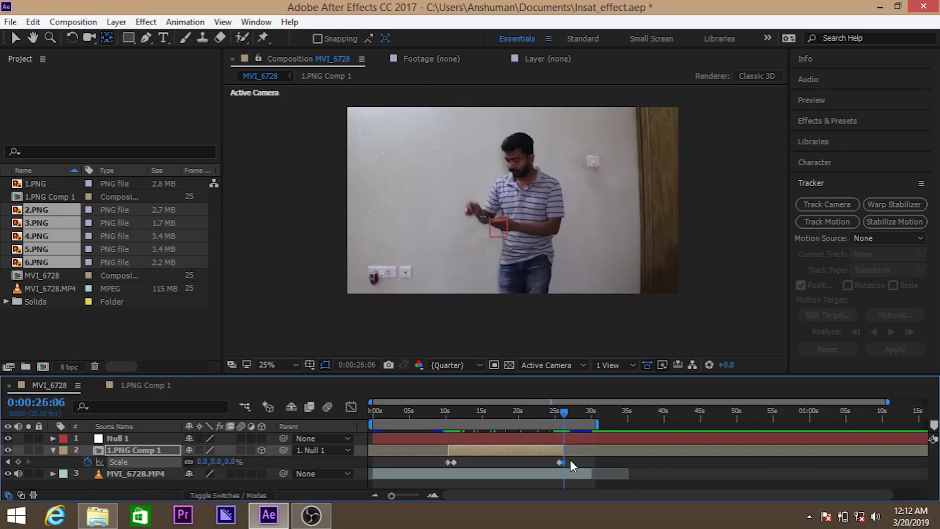
left_click_drag(571, 468, 442, 465)
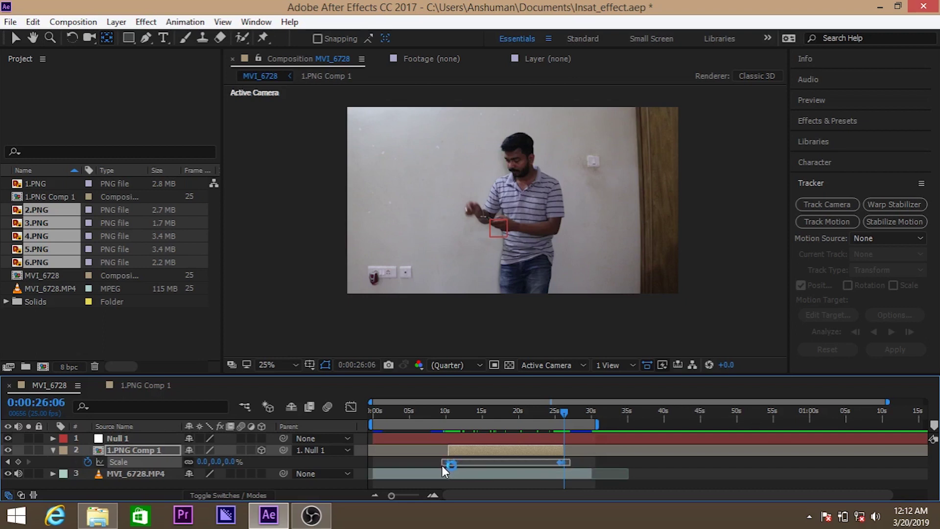
Step: Apply Easy Ease to the panel's three Scale keyframes on 1.PNG Comp 1
right_click(562, 462)
mouse_move(631, 509)
left_click(495, 363)
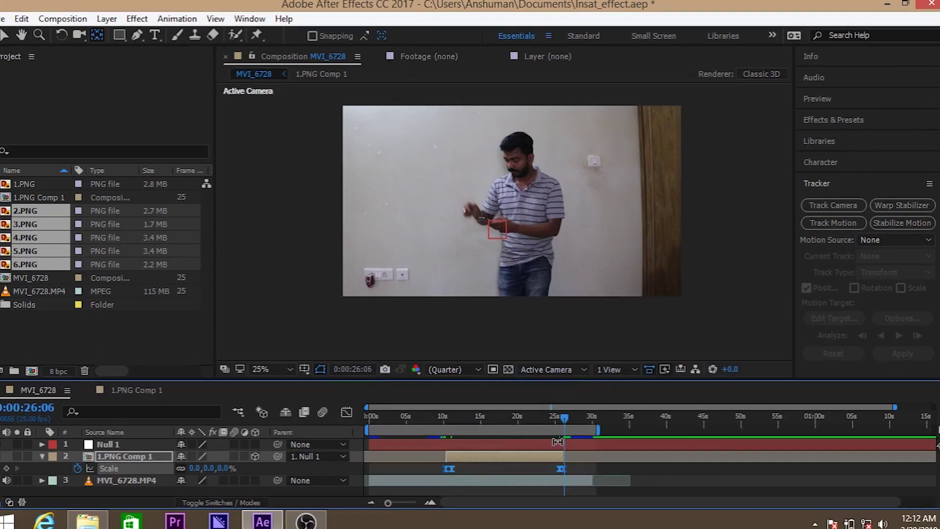